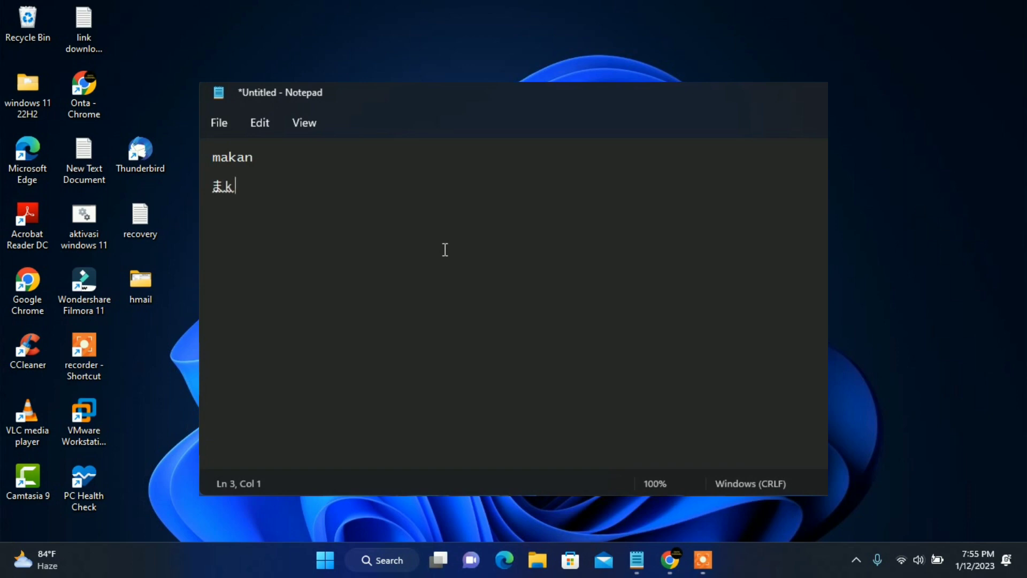
Step: Try Japanese input in the Notepad note by entering まかn below "makan", erase and re-enter the start of the word, and show the desktop
text(n)
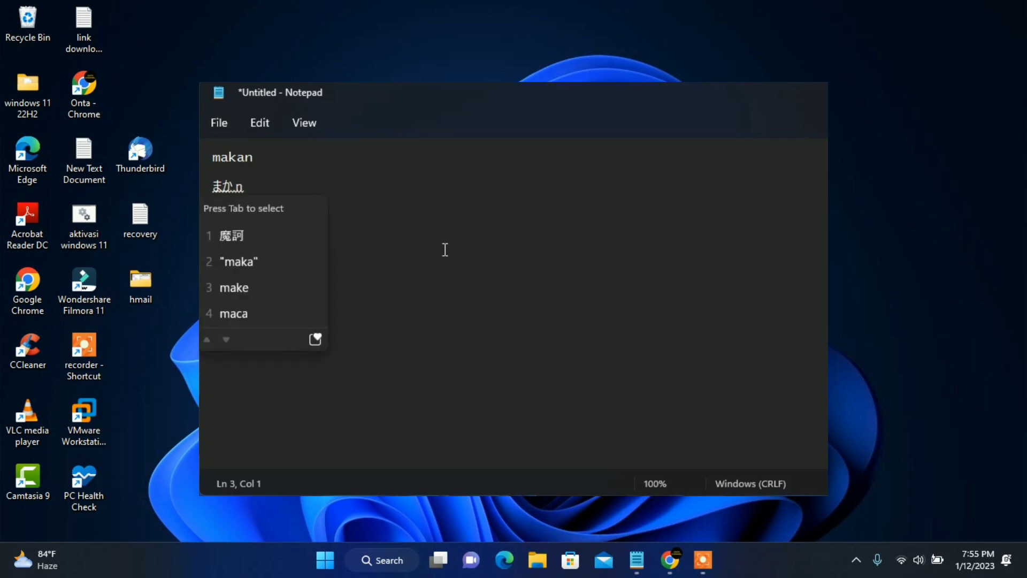
key(Return)
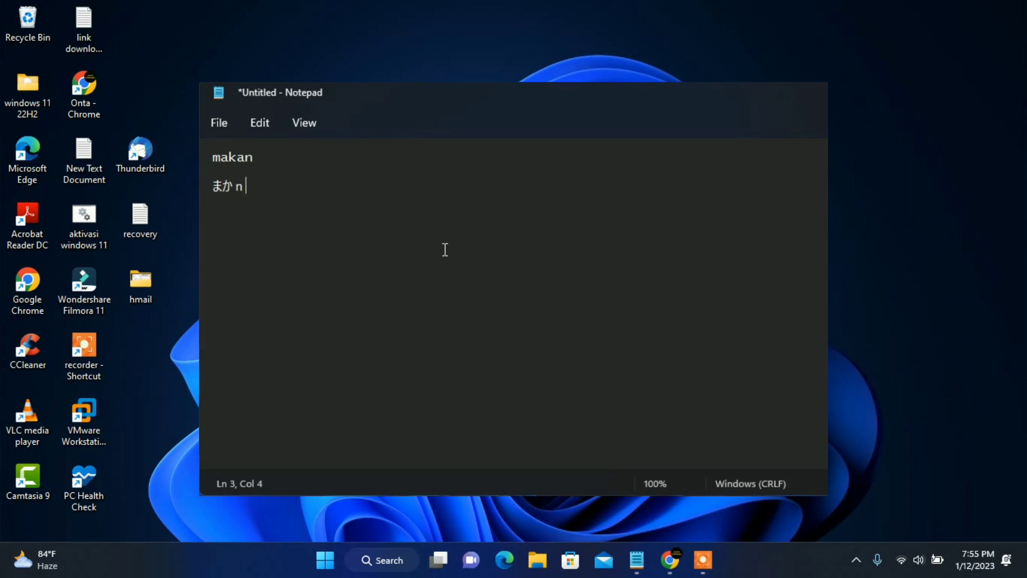
key(BackSpace)
key(BackSpace)
key(BackSpace)
text(ma)
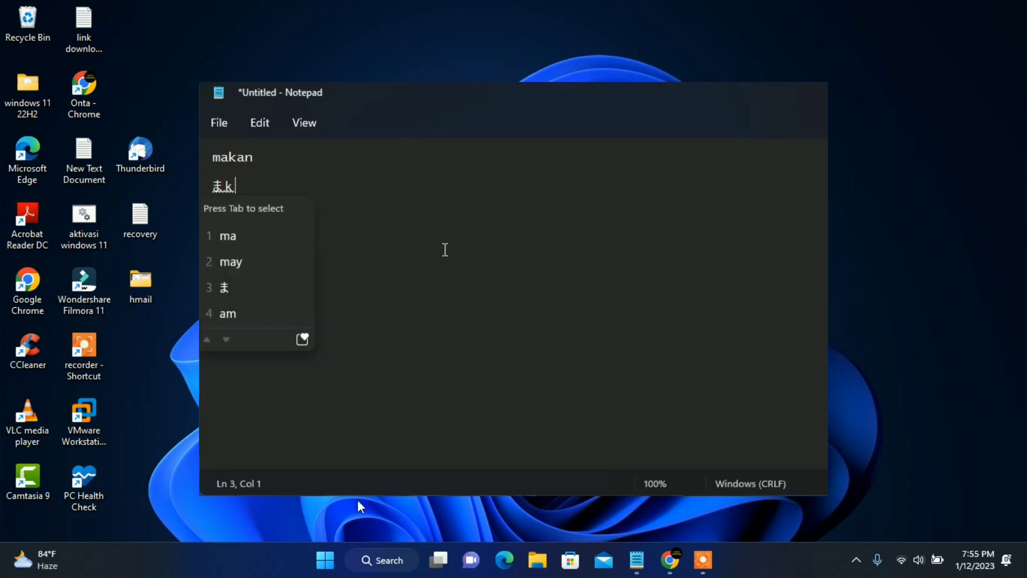
key(super+d)
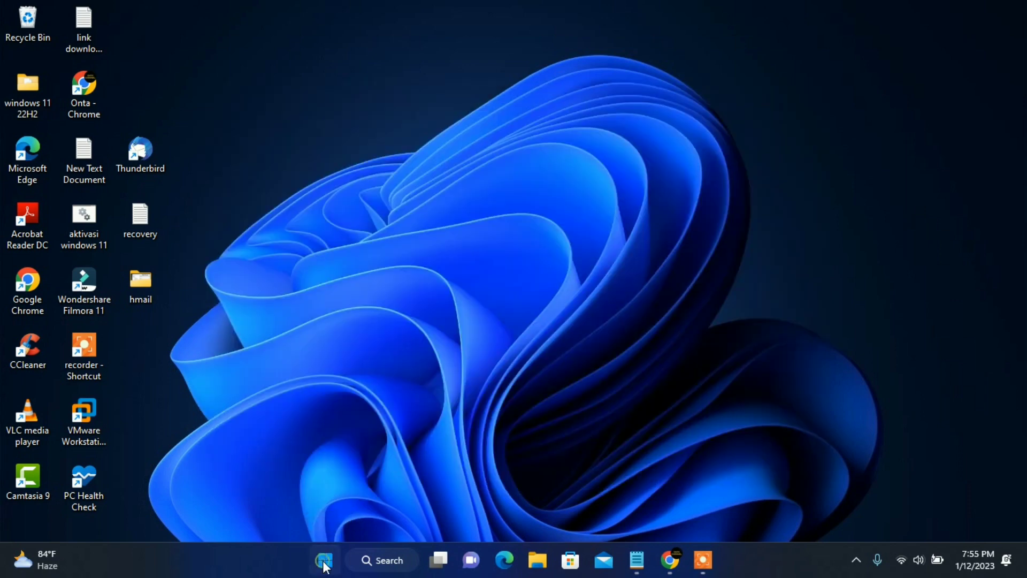
Step: Search Windows for "keyboard" and open the language and keyboard options in Settings
click(325, 562)
text(keyboard)
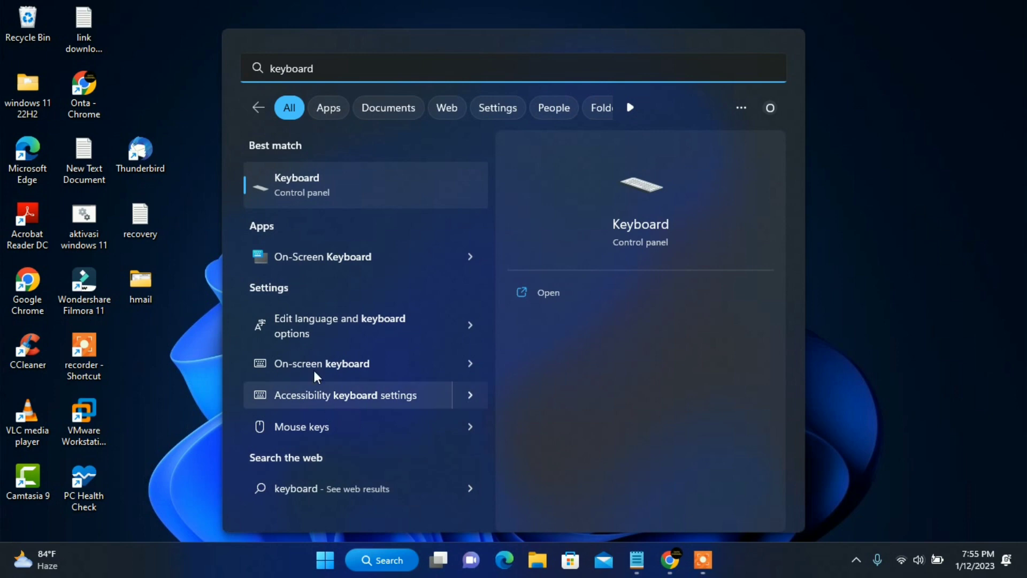
click(321, 335)
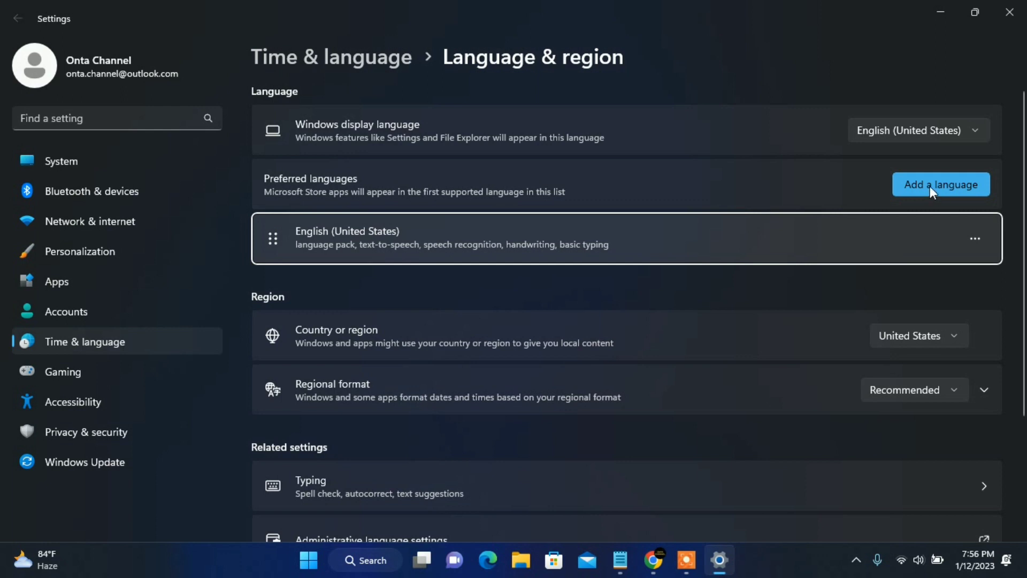
Step: Add Japanese as a preferred language, installing its language pack without making it the Windows display language
click(950, 187)
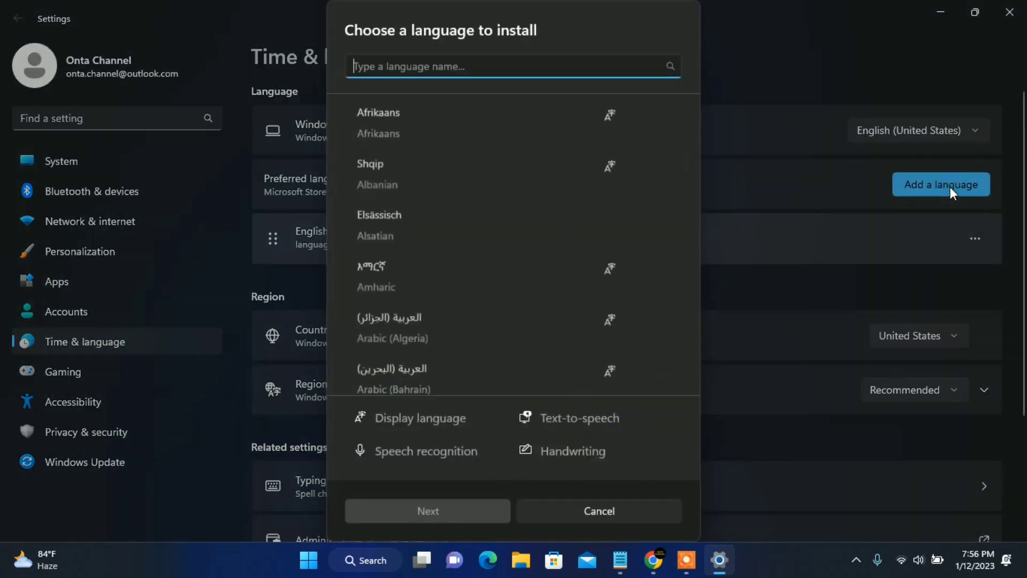
click(480, 67)
text(japan)
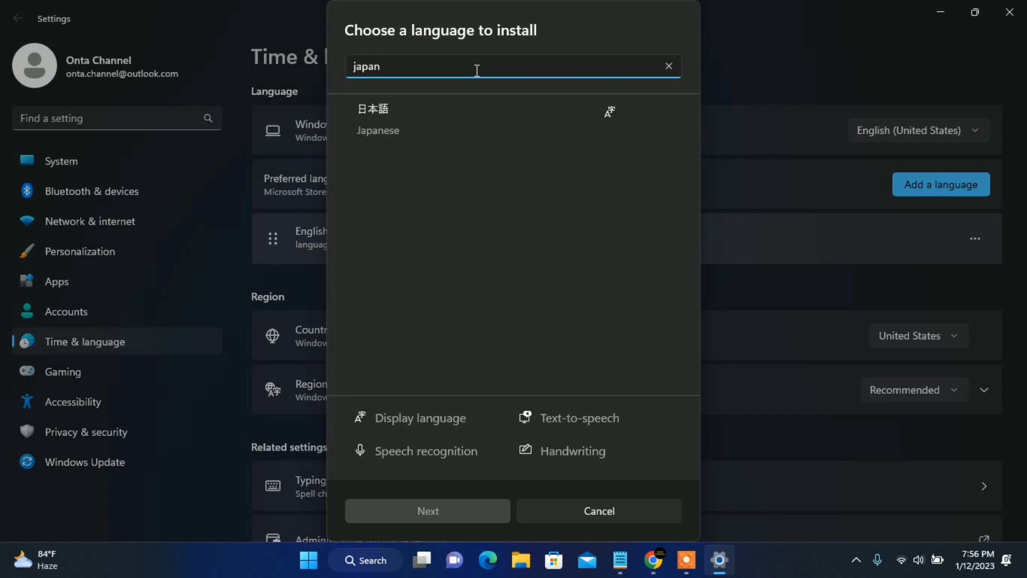
click(422, 121)
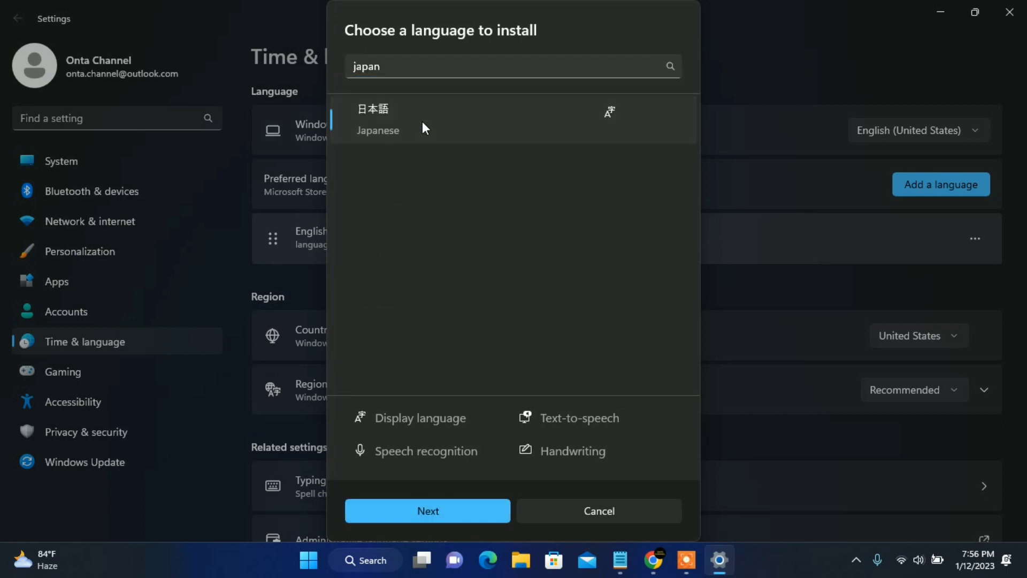
click(397, 511)
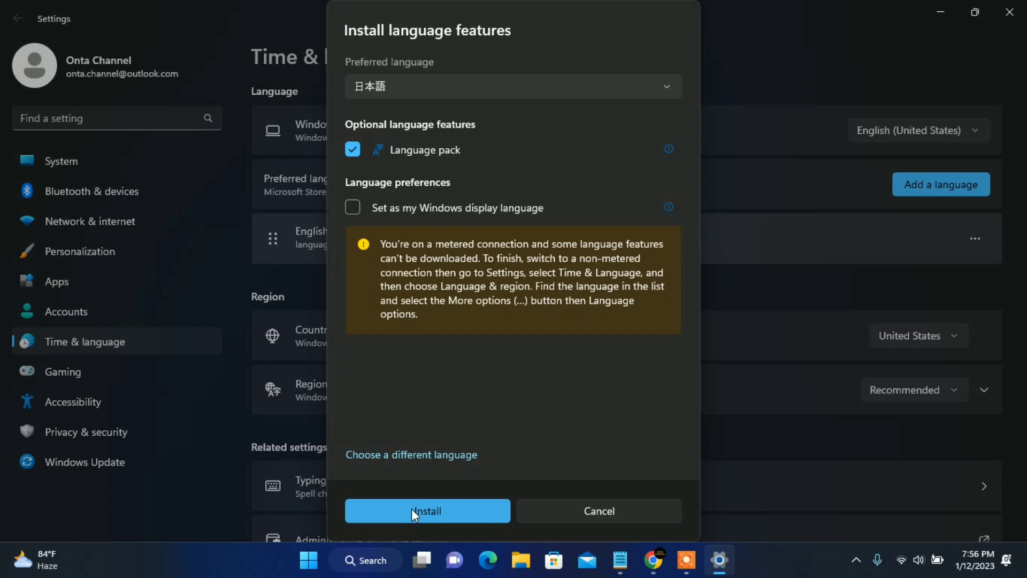
click(412, 511)
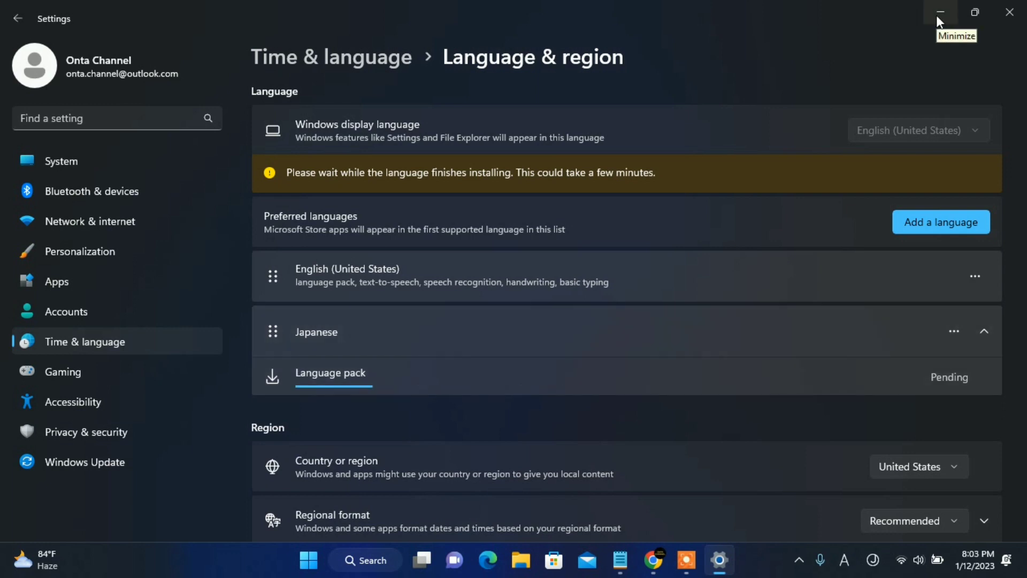
Step: Minimize Settings and copy the MediaFire link from line 1 of the Notepad note
click(937, 17)
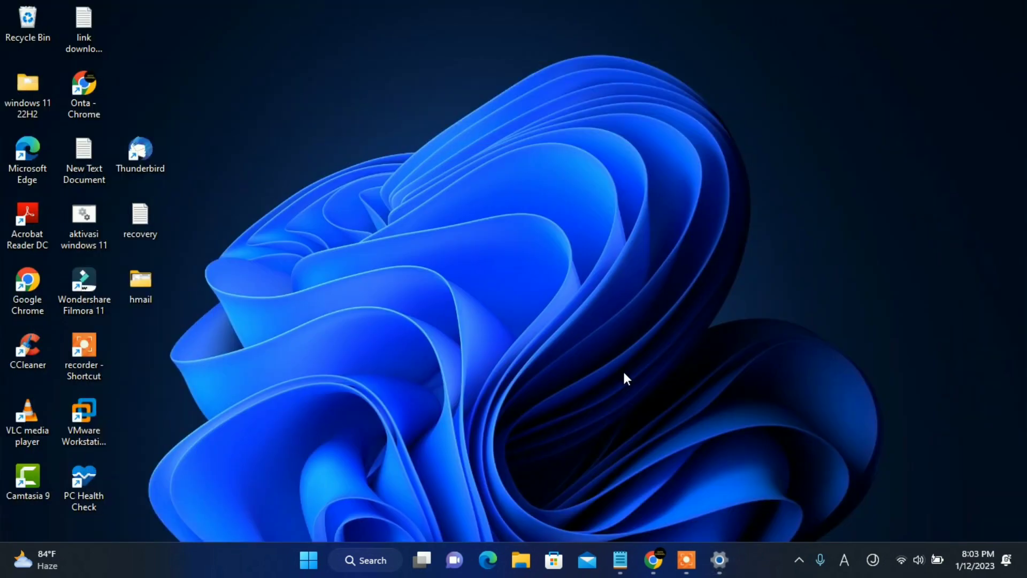
click(620, 560)
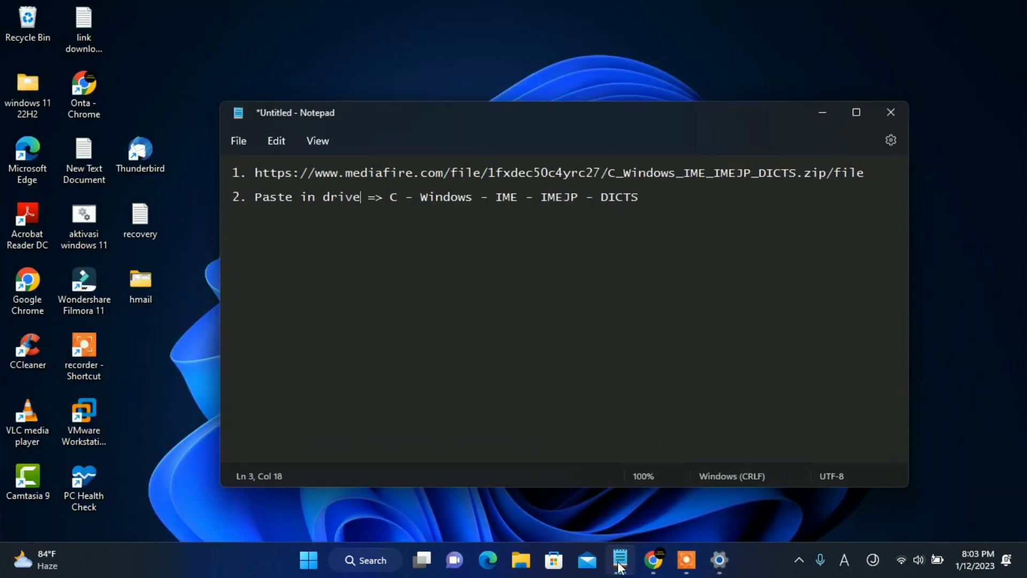
click(256, 173)
drag(256, 172, 892, 181)
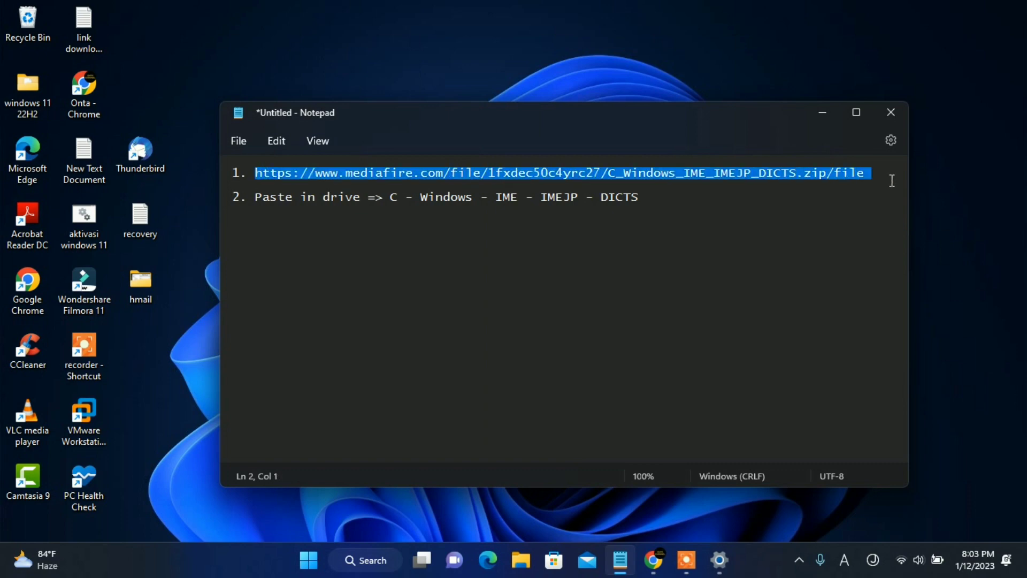
right_click(834, 177)
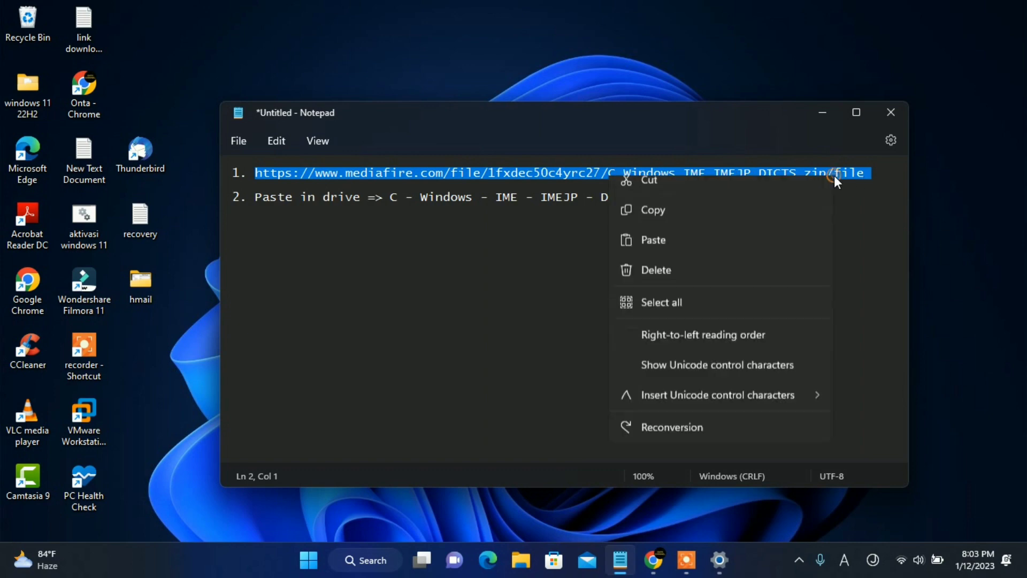
click(710, 256)
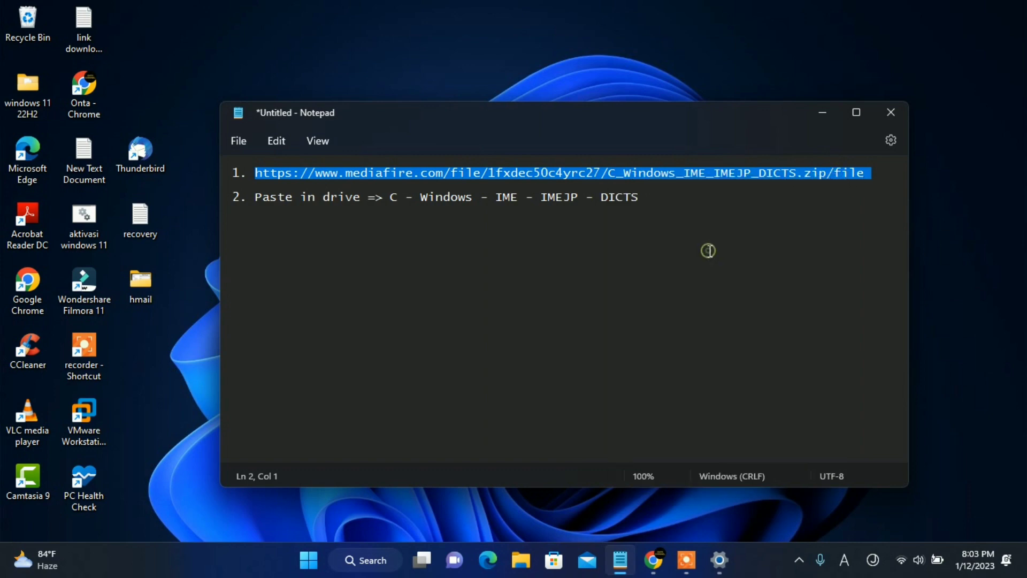
Step: Minimize Notepad, open the copied MediaFire link in Chrome and download the C_Windows_IME_IMEJP_DICTS archive
click(823, 114)
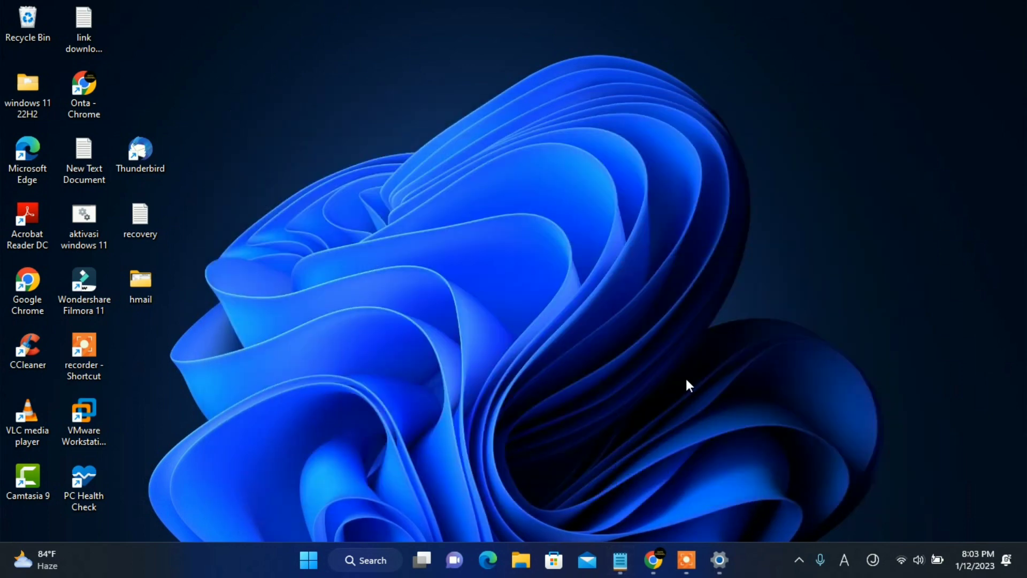
click(653, 560)
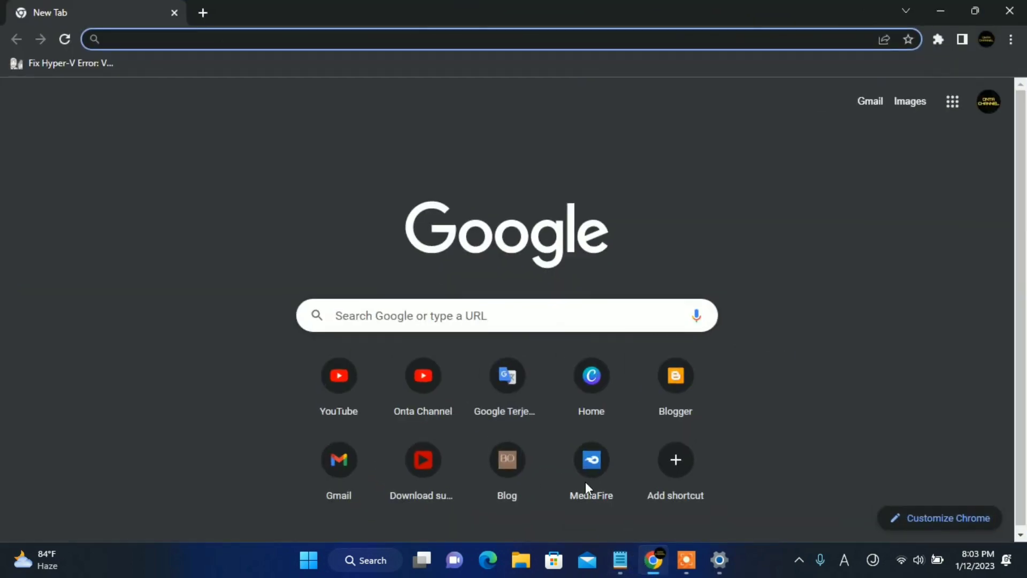
right_click(298, 41)
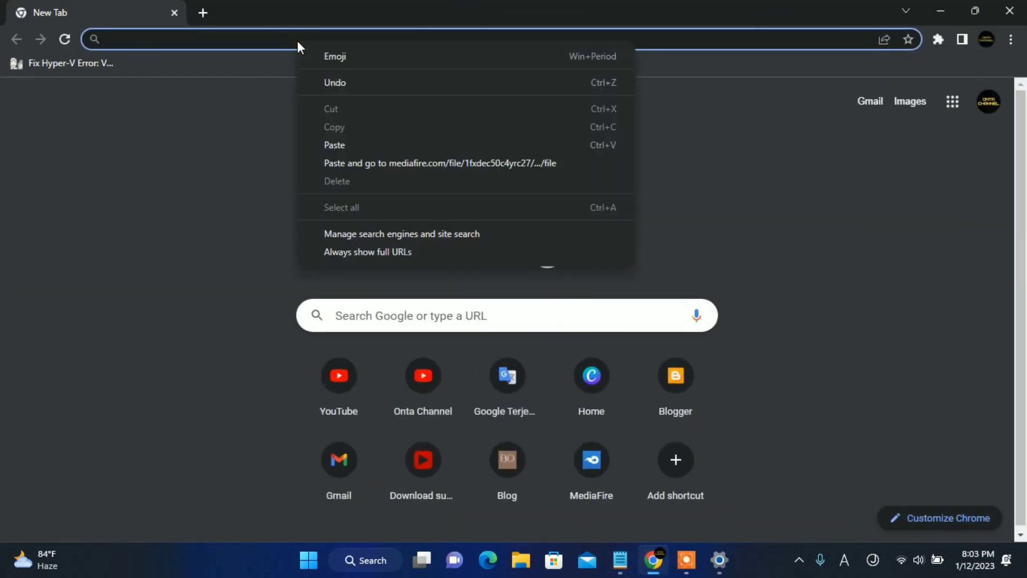
click(334, 144)
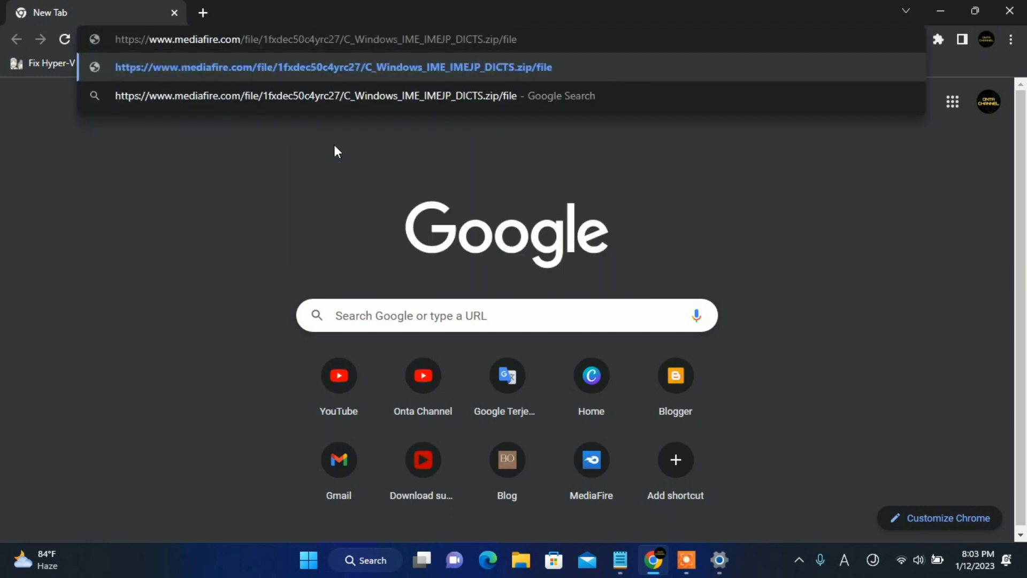
key(Return)
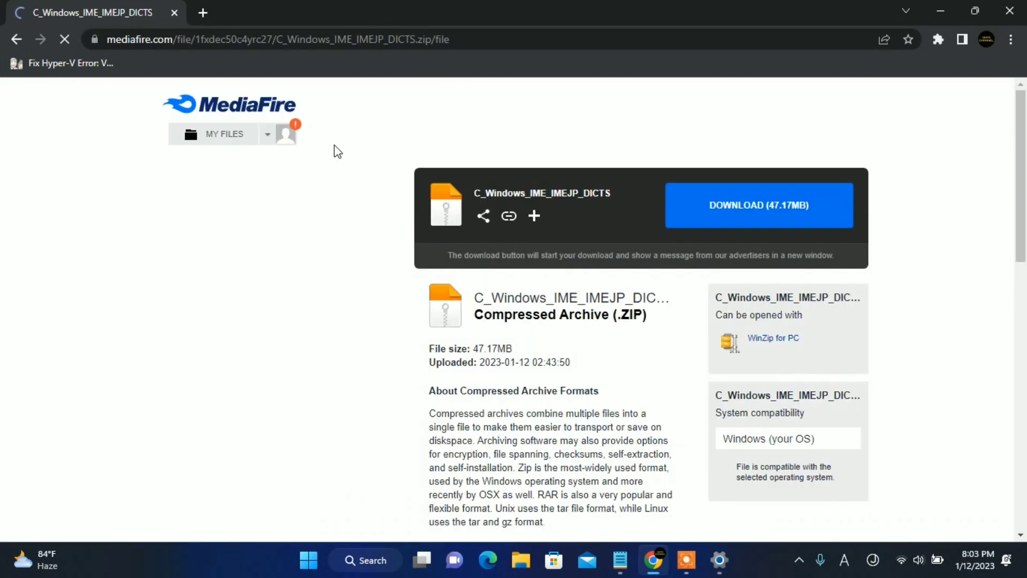
click(776, 217)
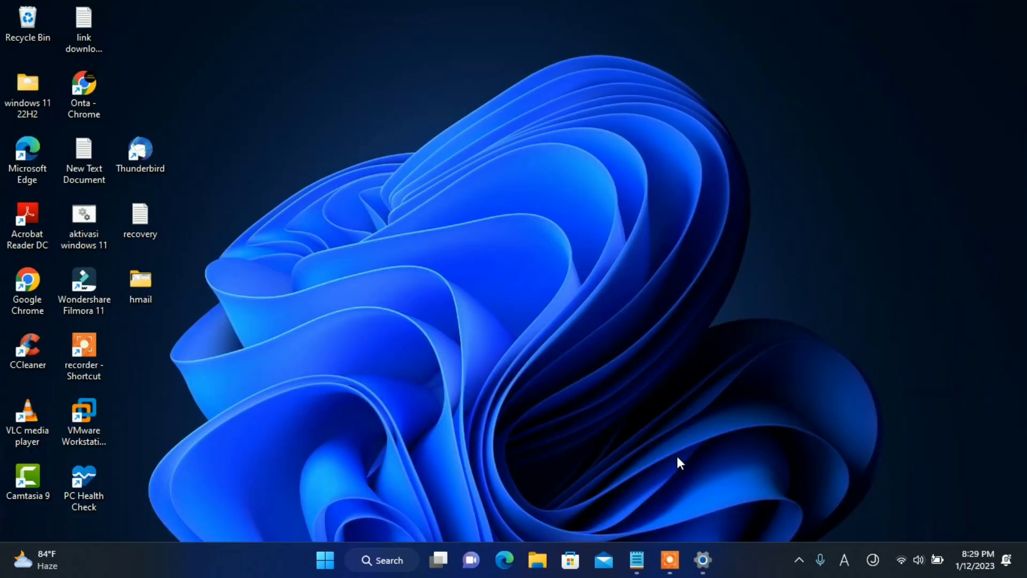
Step: Extract the C_Windows_IME_IMEJP_DICTS archive in Downloads to the default folder using Extract All, close the extracted folder's window and minimize Downloads
click(537, 560)
click(208, 169)
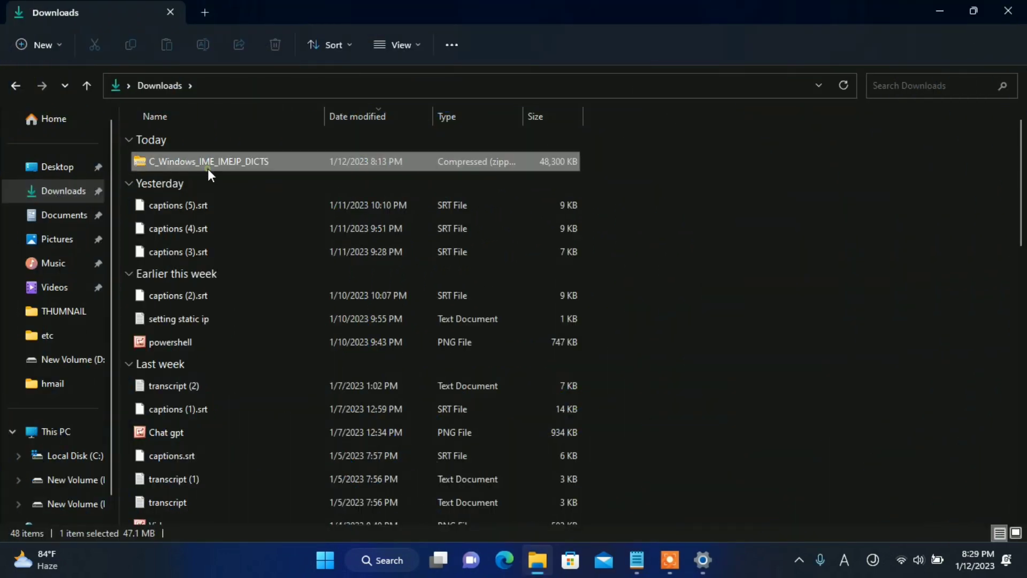
right_click(269, 164)
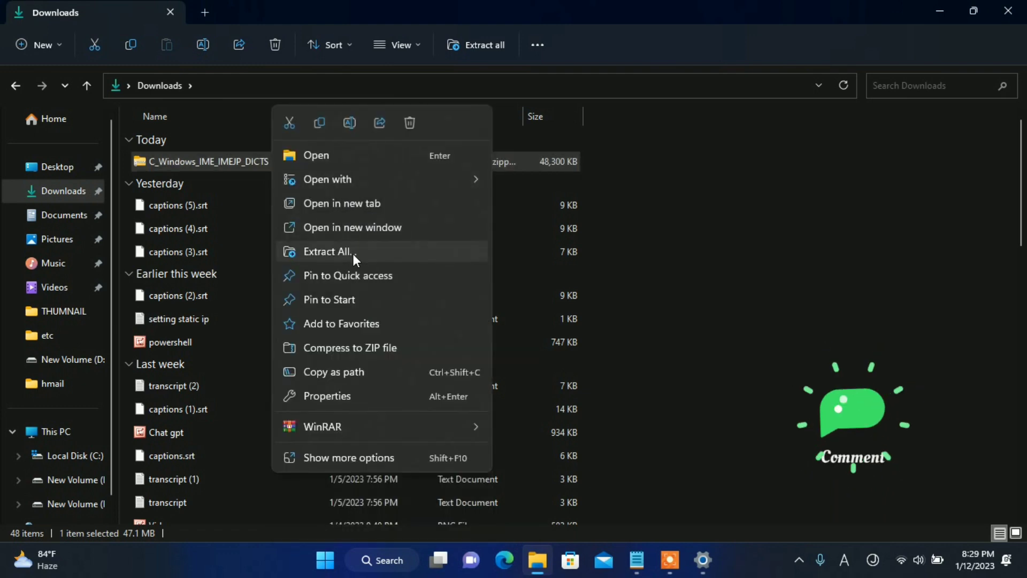
mouse_move(378, 434)
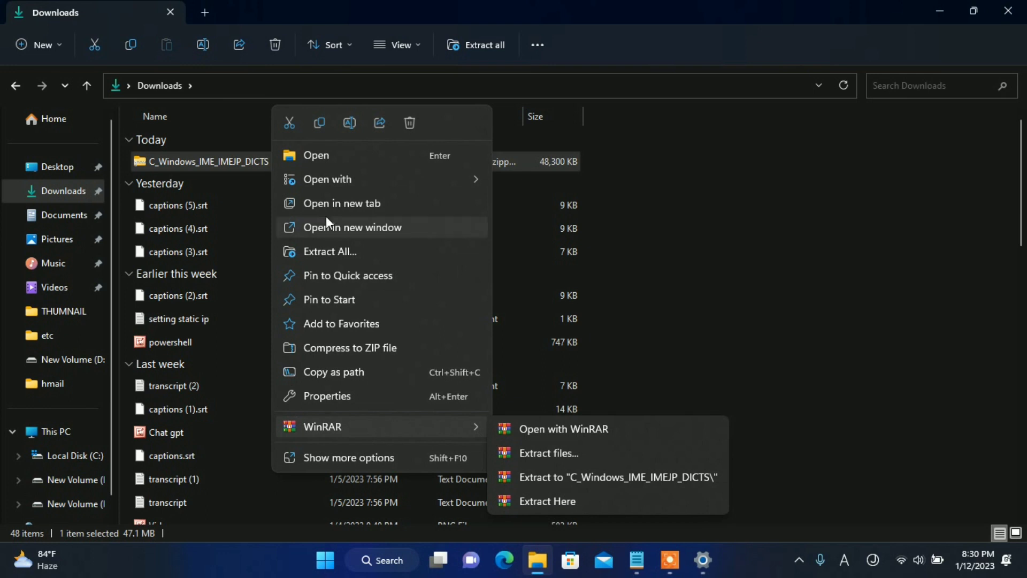
click(337, 252)
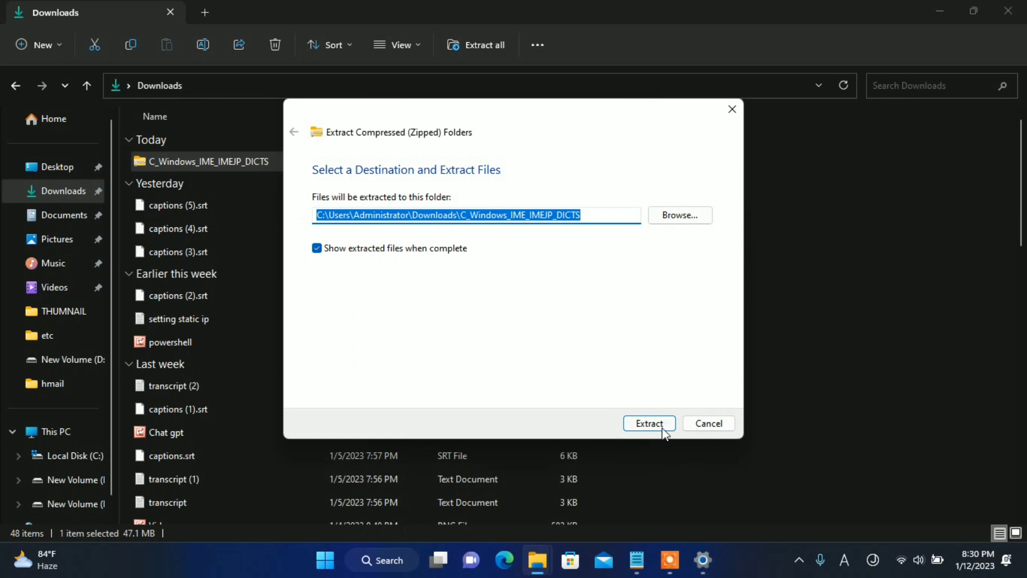
click(661, 427)
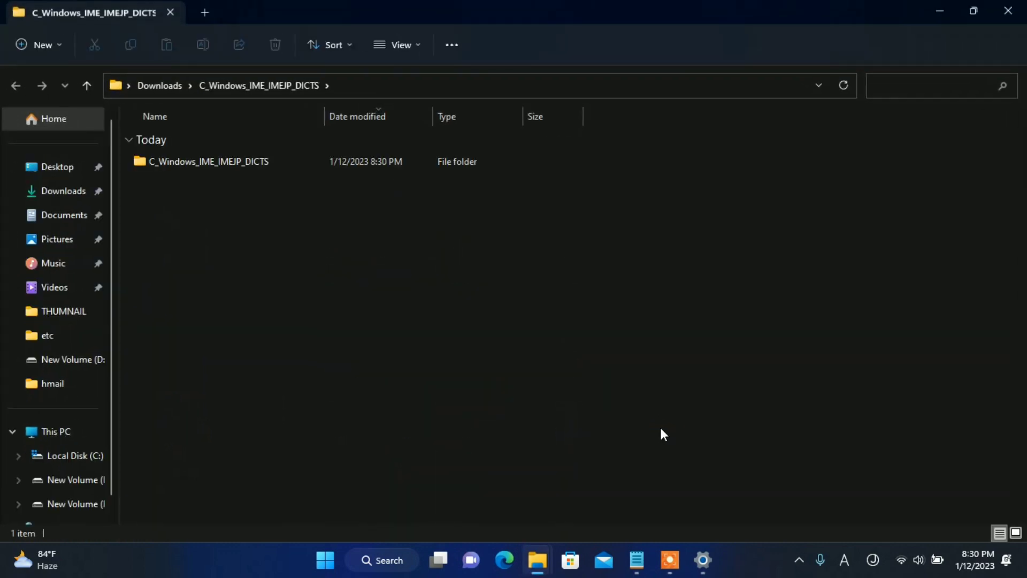
click(213, 162)
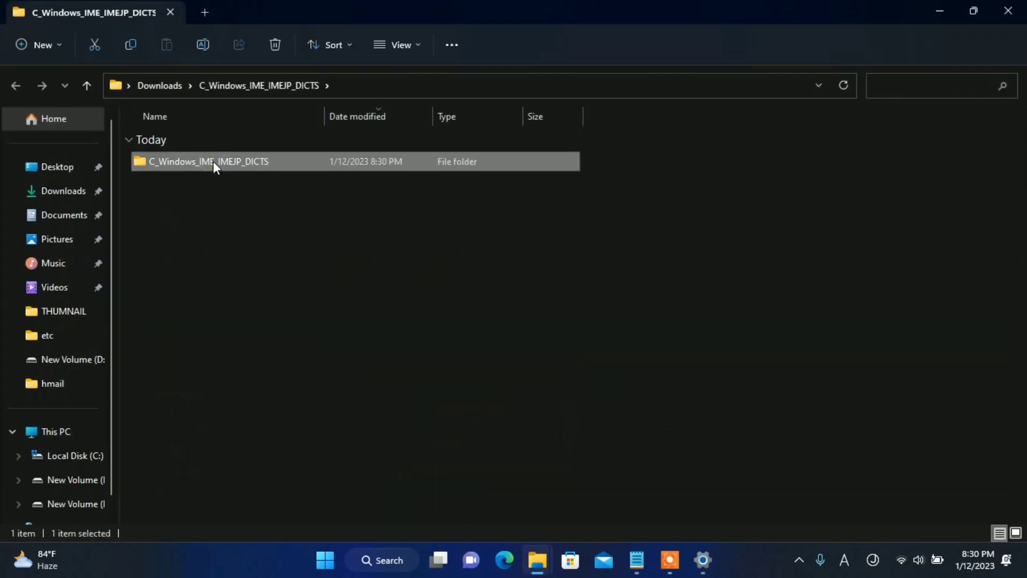
click(1000, 19)
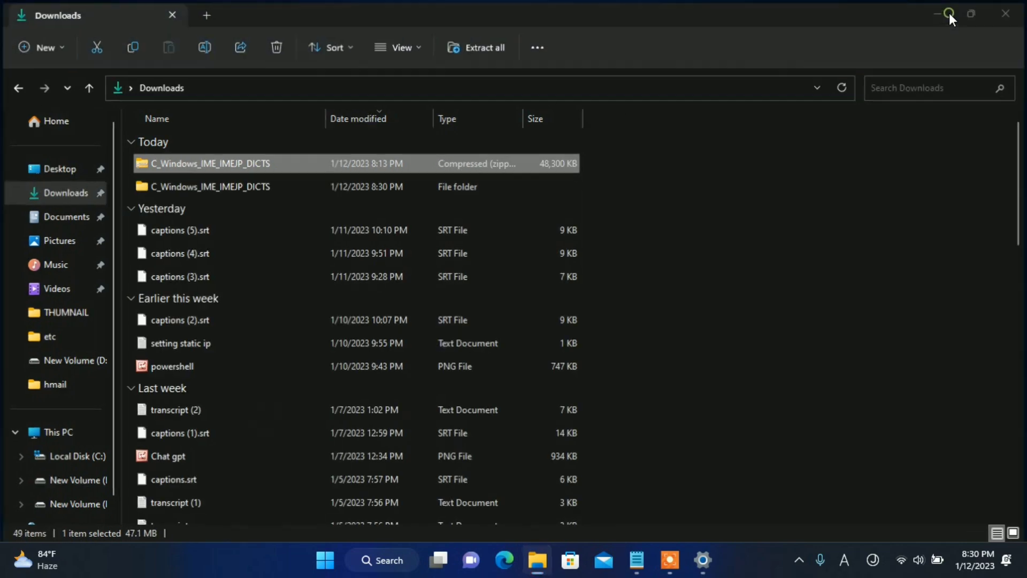
click(949, 13)
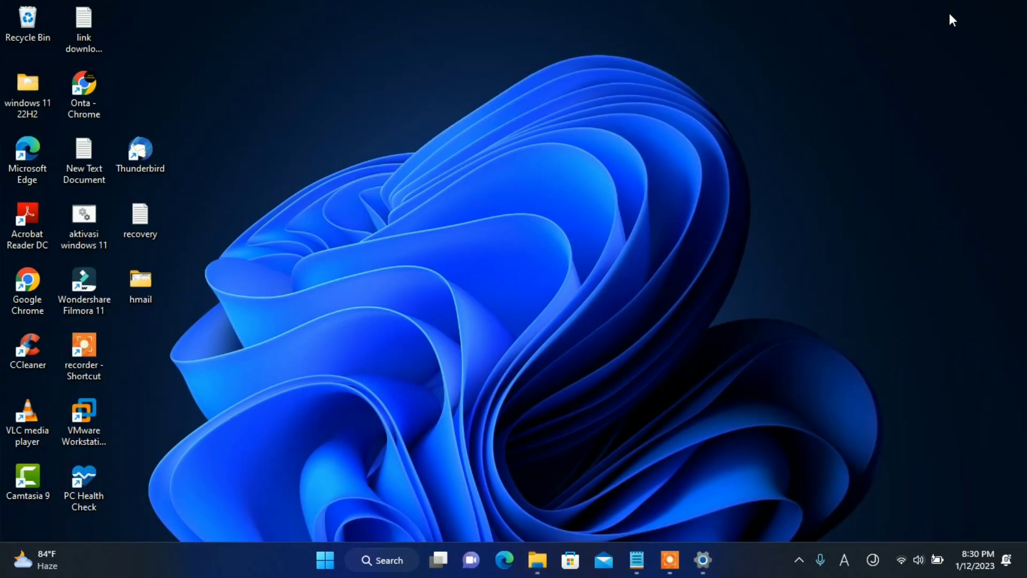
Step: Highlight the destination path C - Windows - IME - IMEJP - DICTS in the Notepad note and move its window to the desktop's upper-left area
click(636, 560)
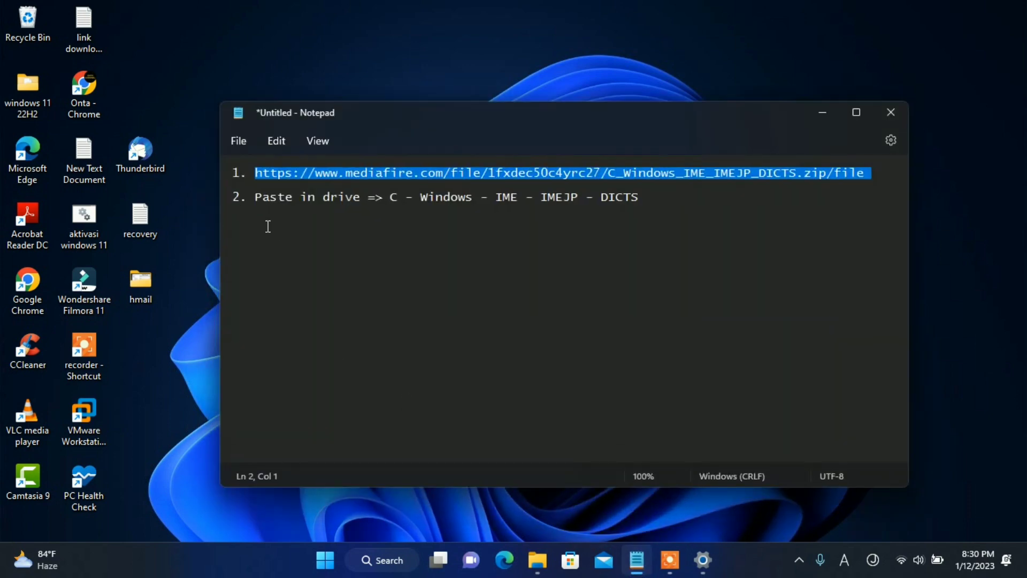
click(256, 198)
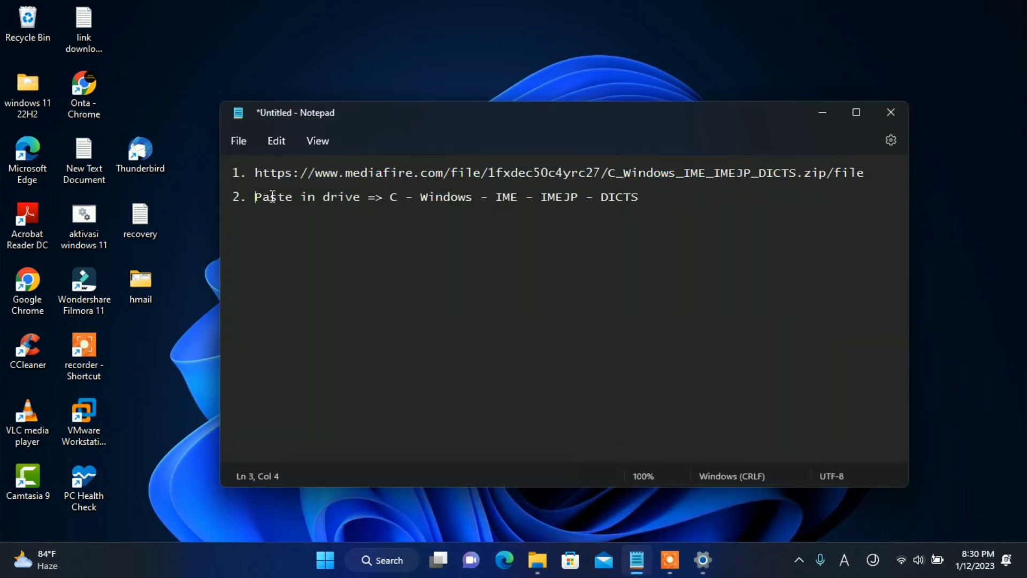
drag(390, 197, 650, 210)
drag(619, 111, 412, 26)
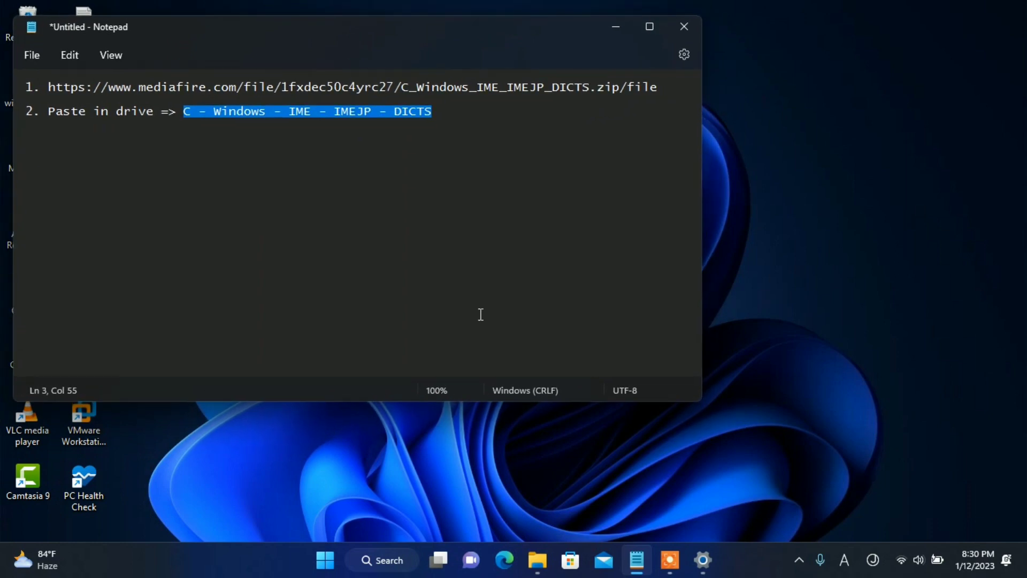
Step: Bring up the Downloads window in File Explorer and snap it to the upper-right quarter of the screen
click(548, 571)
click(919, 35)
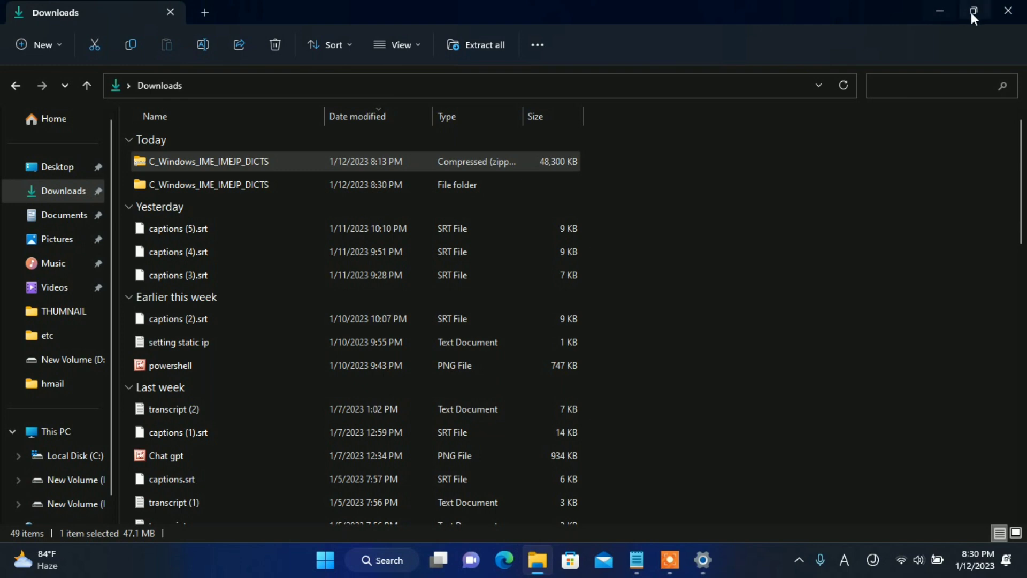
click(972, 11)
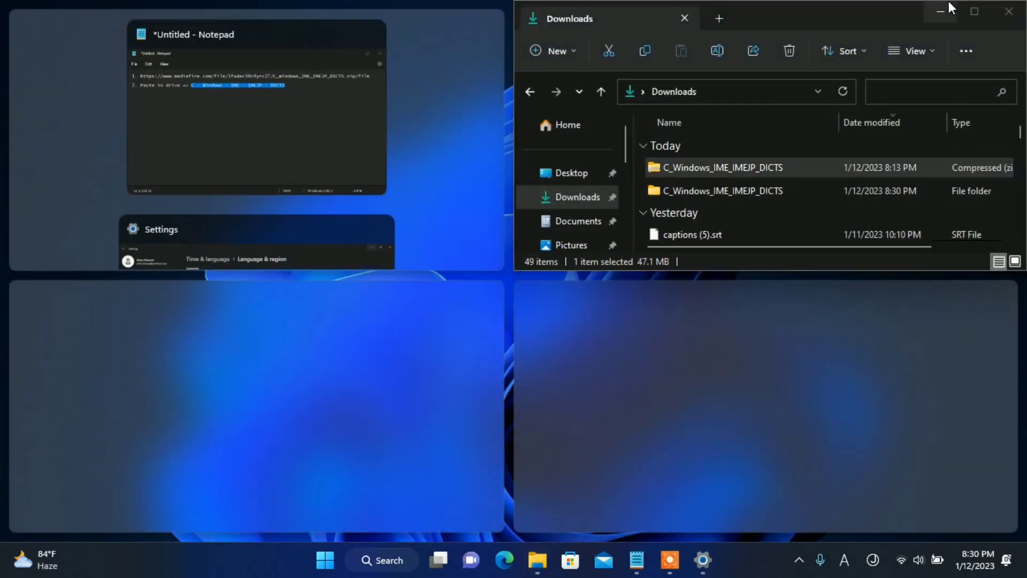
Step: Make the Downloads window taller and open the extracted C_Windows_IME_IMEJP_DICTS folder and its inner folder of the same name
click(881, 19)
drag(816, 272, 814, 490)
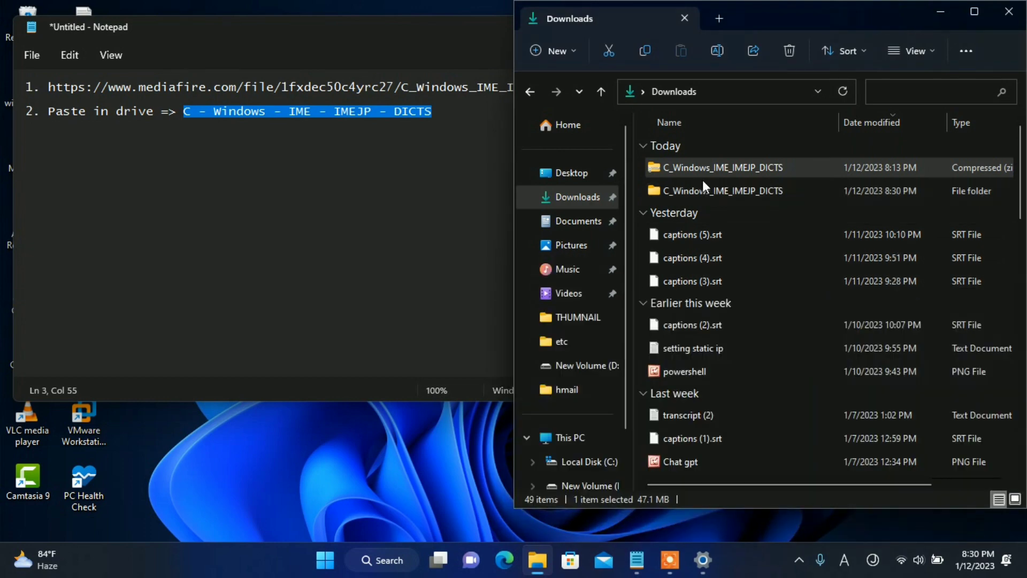
click(669, 191)
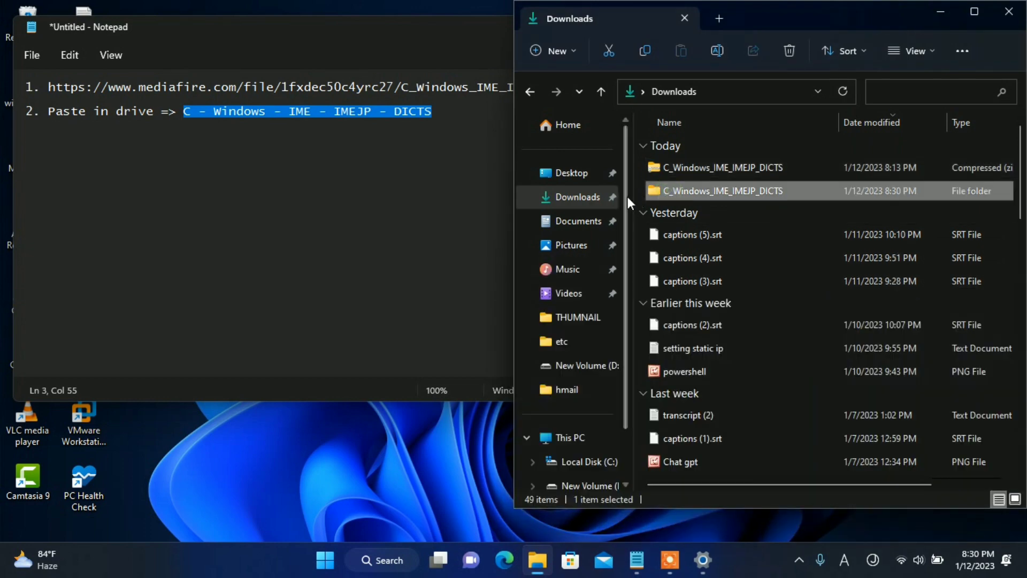
double_click(676, 198)
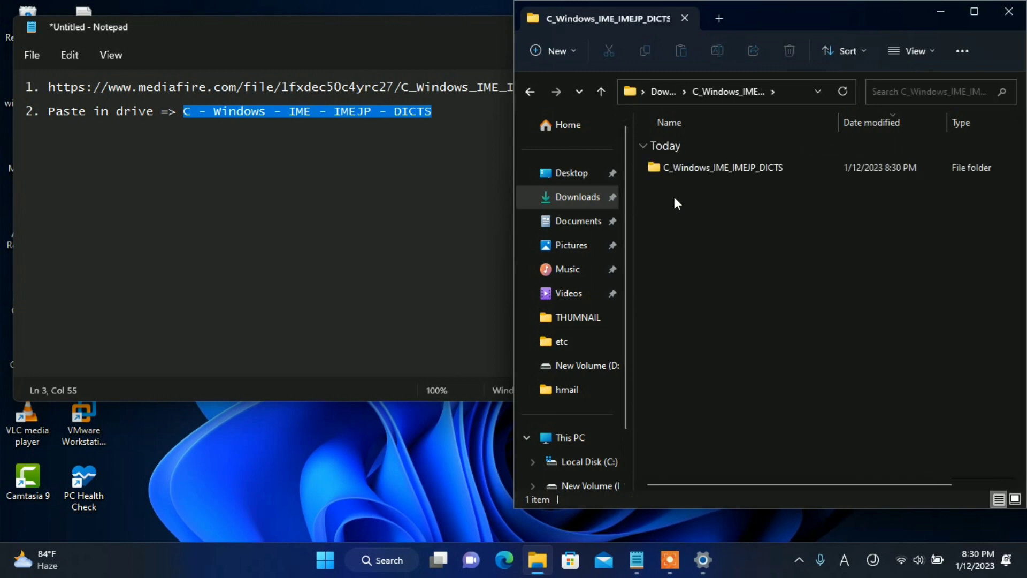
double_click(689, 170)
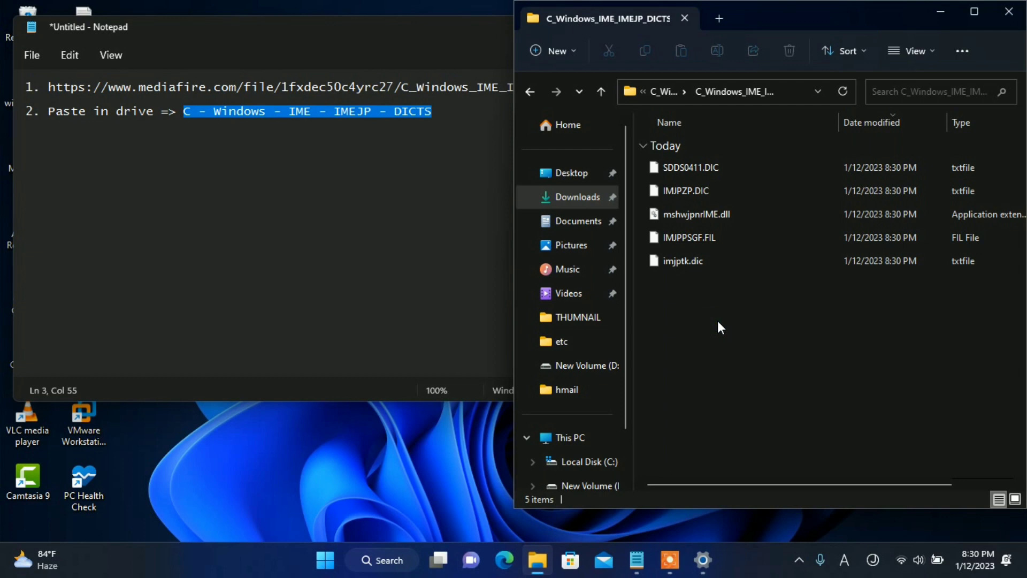
Step: Select all files in the inner C_Windows_IME_IMEJP_DICTS folder and shift its window slightly left on the desktop
key(ctrl+a)
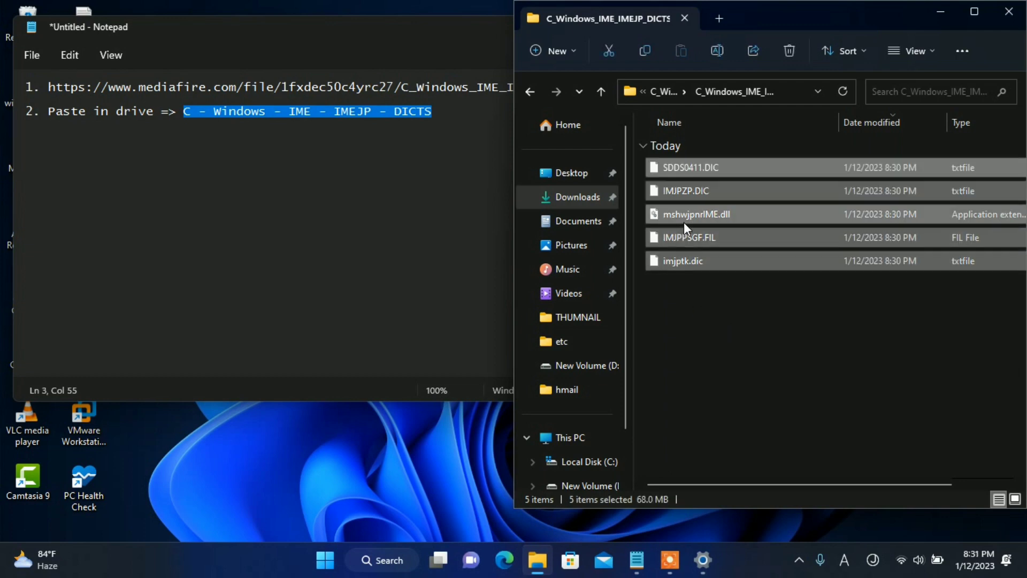
click(749, 24)
drag(724, 24, 717, 24)
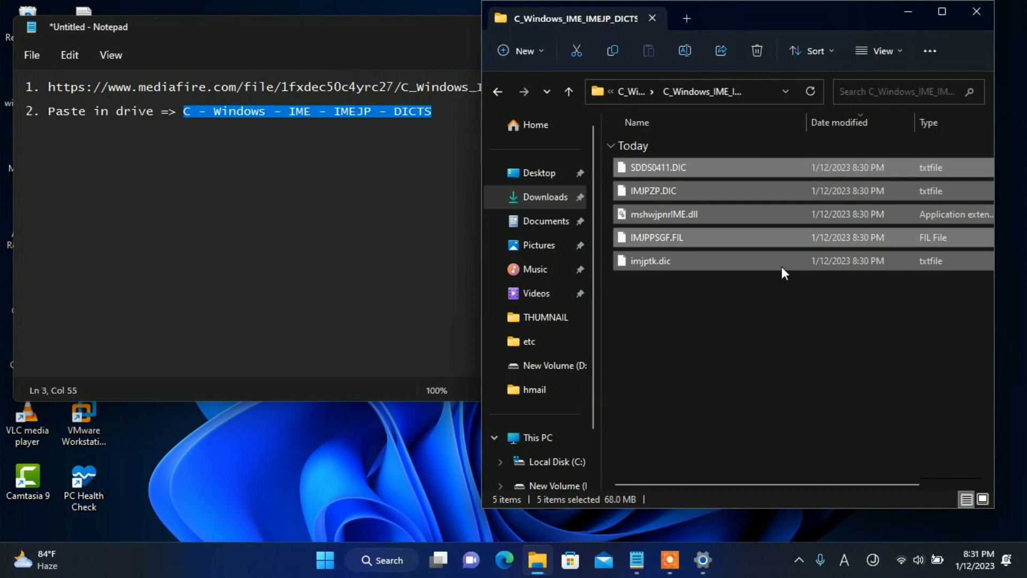
key(Home)
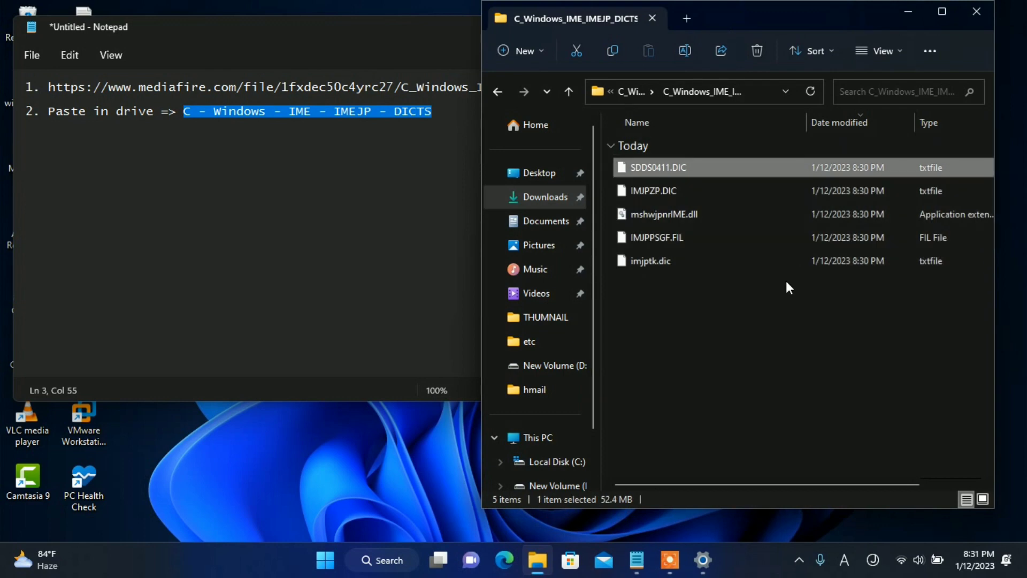
click(766, 313)
key(ctrl+a)
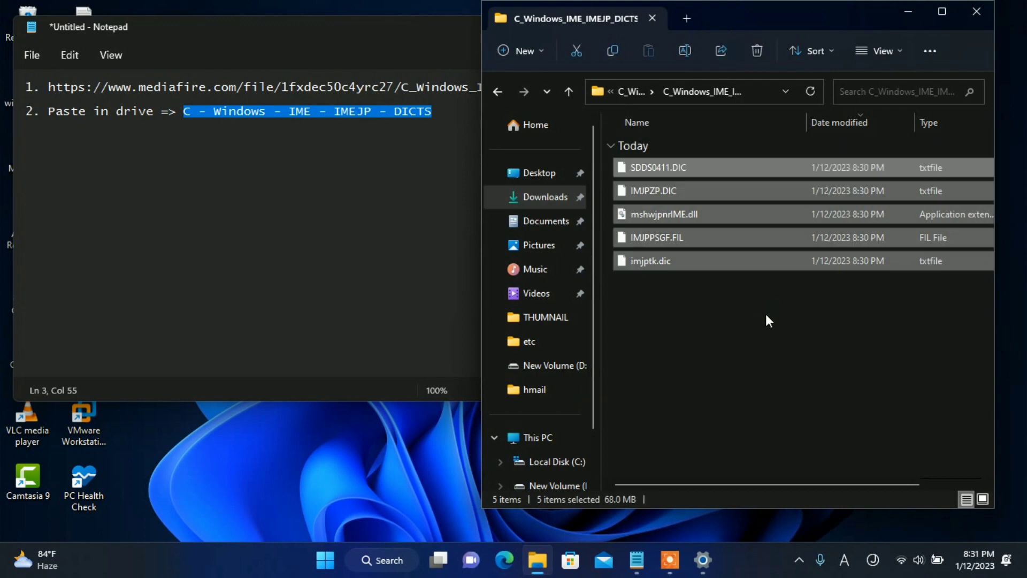
right_click(669, 228)
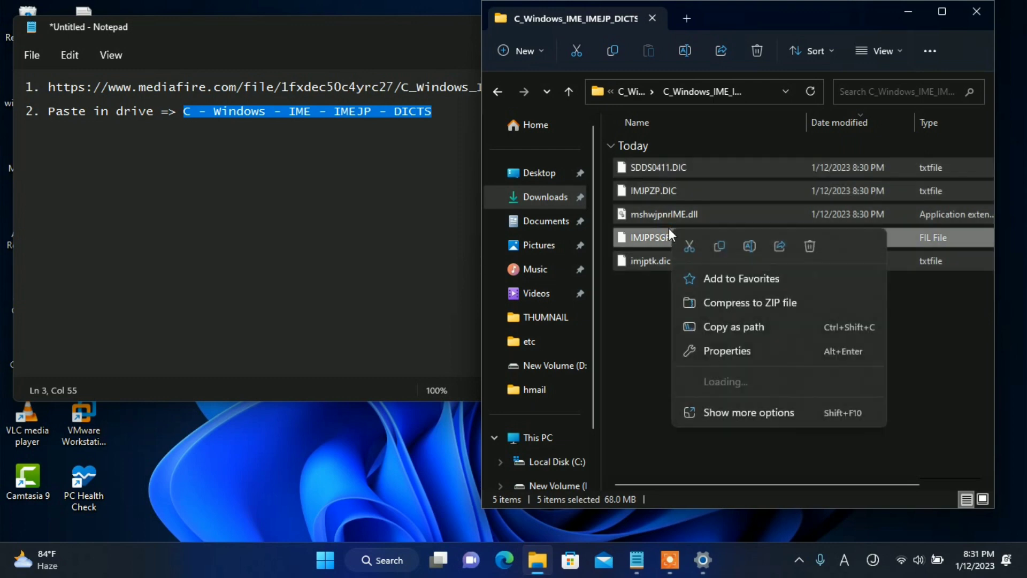
click(630, 275)
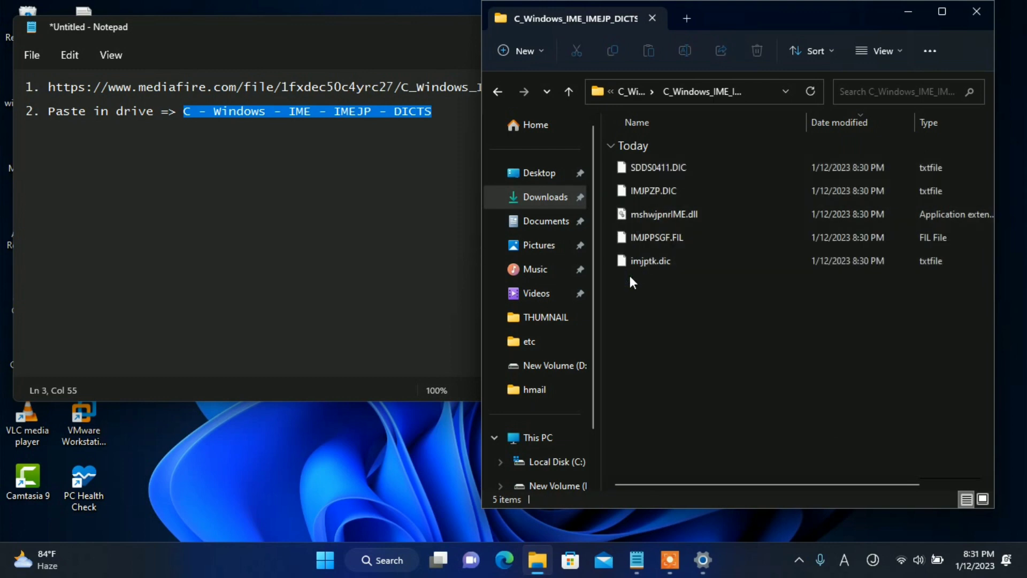
key(ctrl+a)
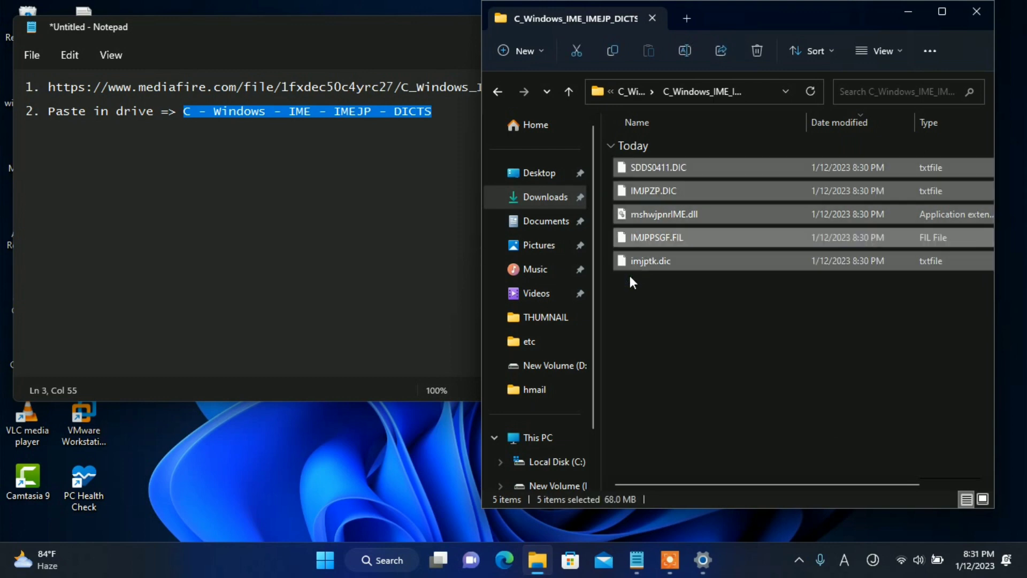
right_click(641, 211)
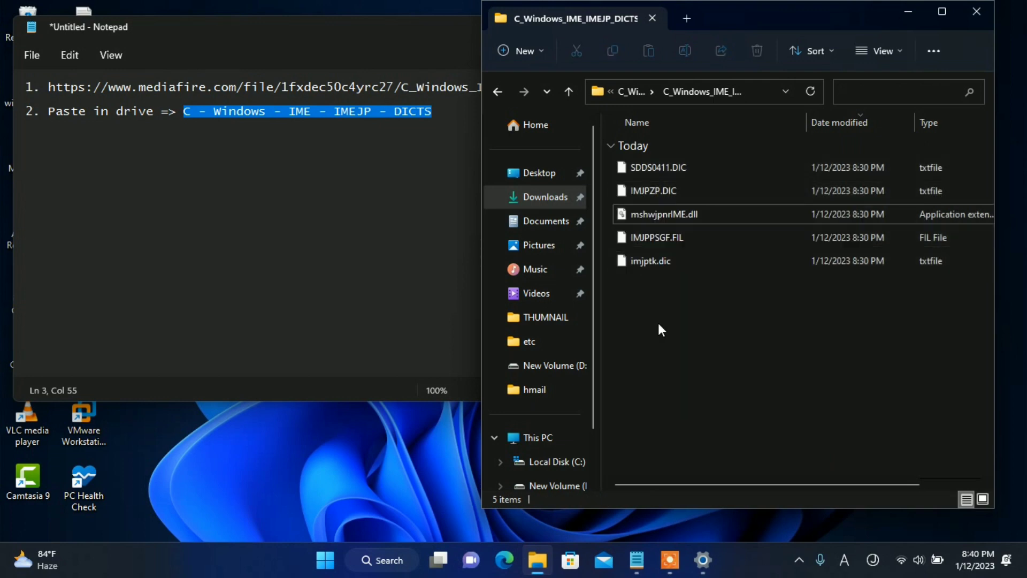
Step: Copy all five files in the inner C_Windows_IME_IMEJP_DICTS folder
key(ctrl+a)
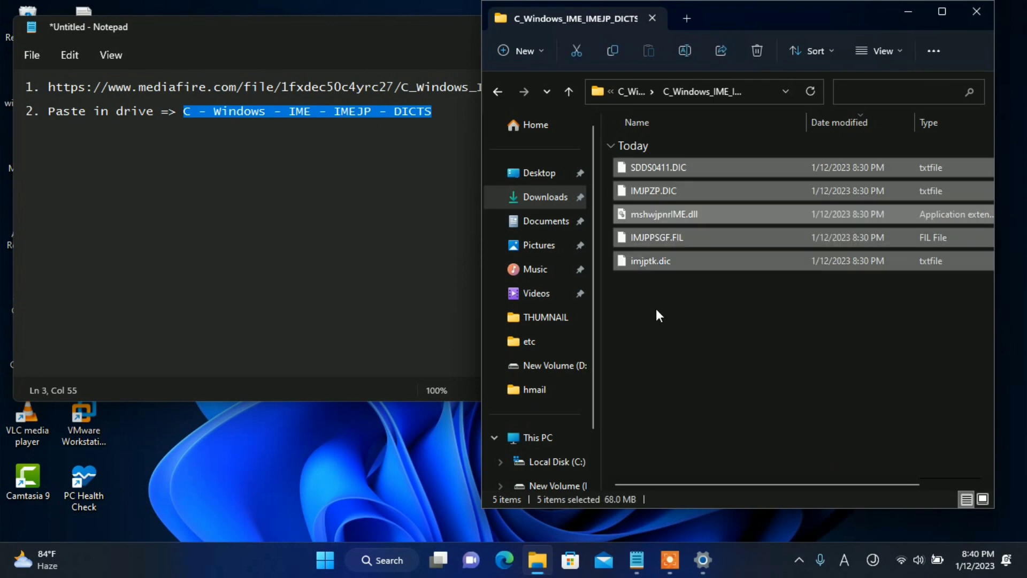
right_click(656, 246)
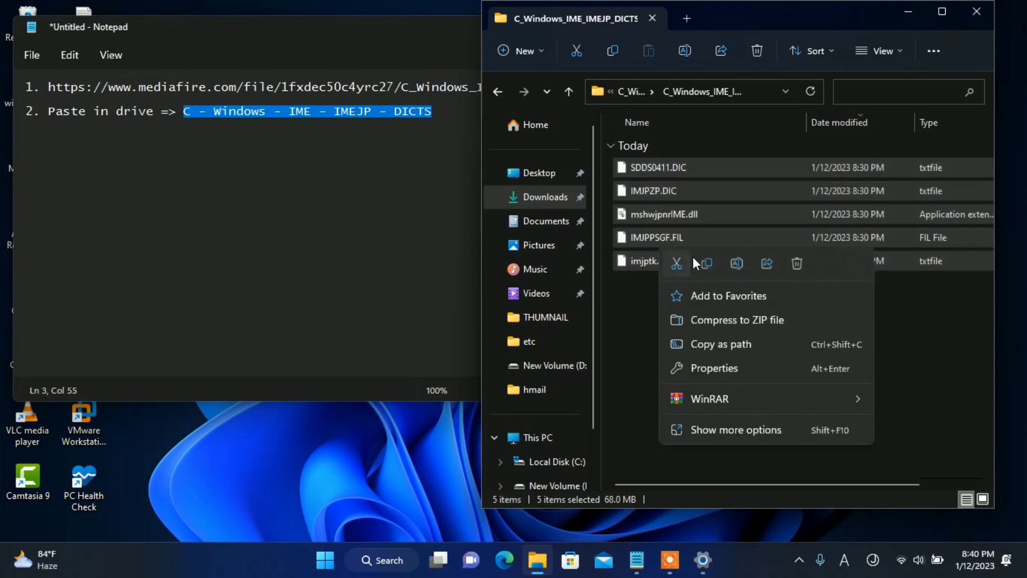
click(702, 268)
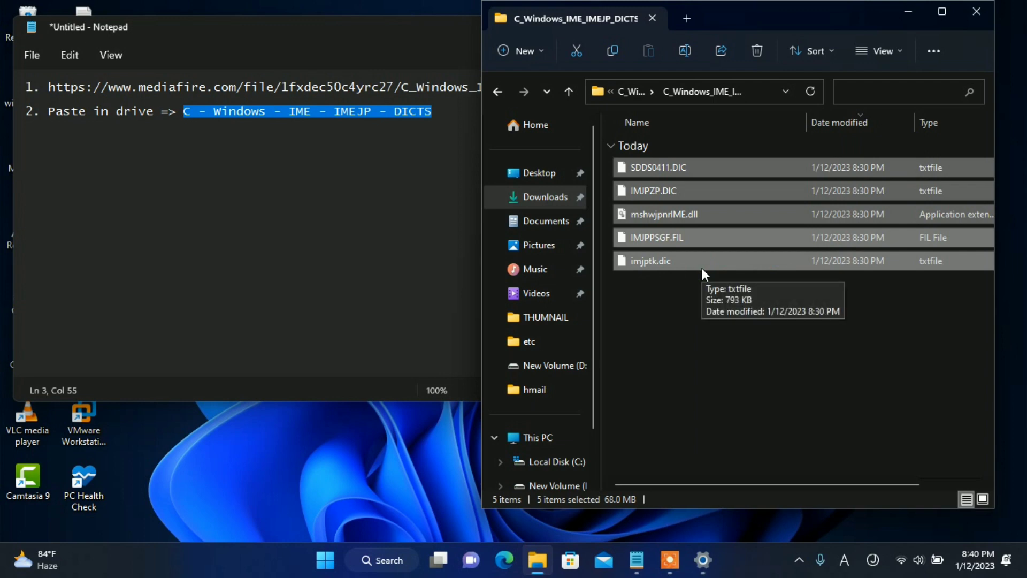
Step: Review the destination path C - Windows - IME - IMEJP - DICTS in the Notepad note, highlighting its IMEJP - DICTS part
click(319, 149)
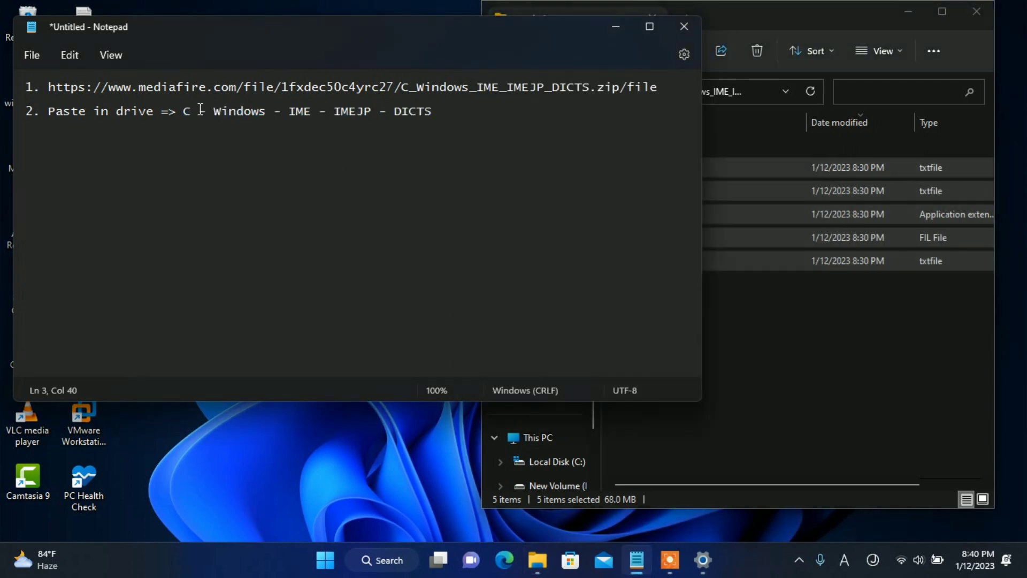
click(236, 111)
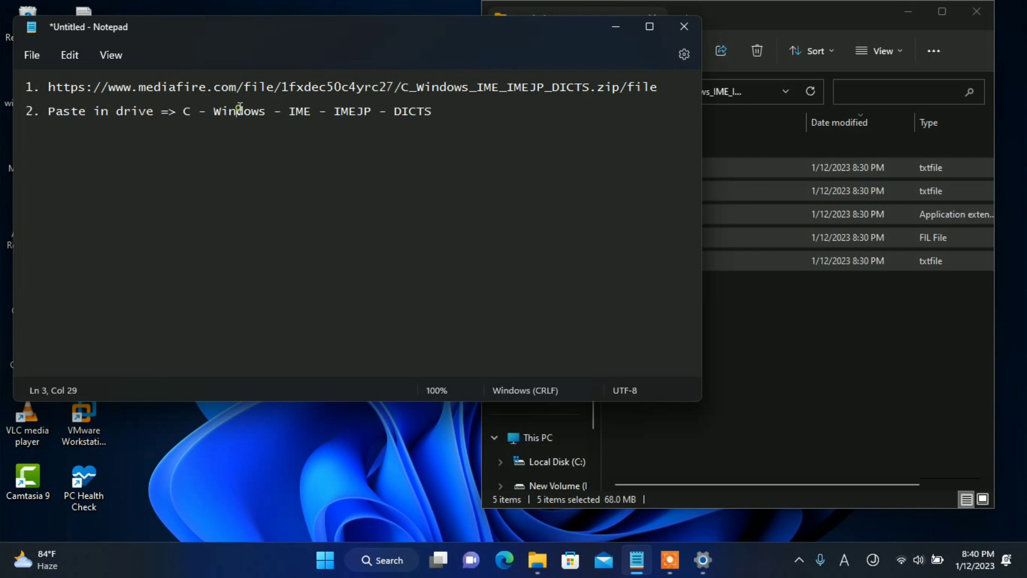
click(289, 114)
click(424, 116)
drag(424, 116, 324, 114)
Step: Switch back to File Explorer and go to the C:\Windows\IME\IMEJP\DICTS folder
click(763, 259)
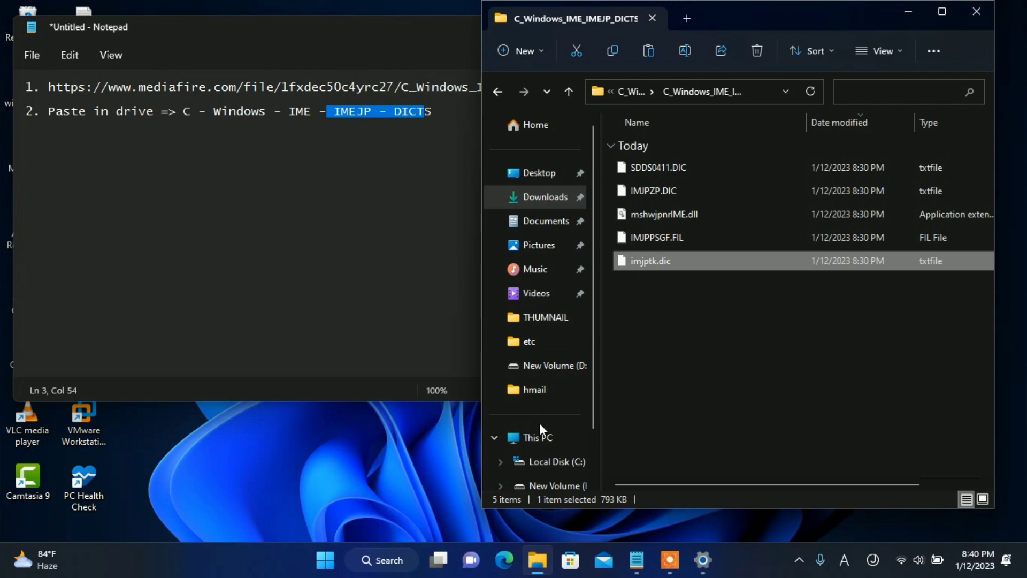
click(539, 437)
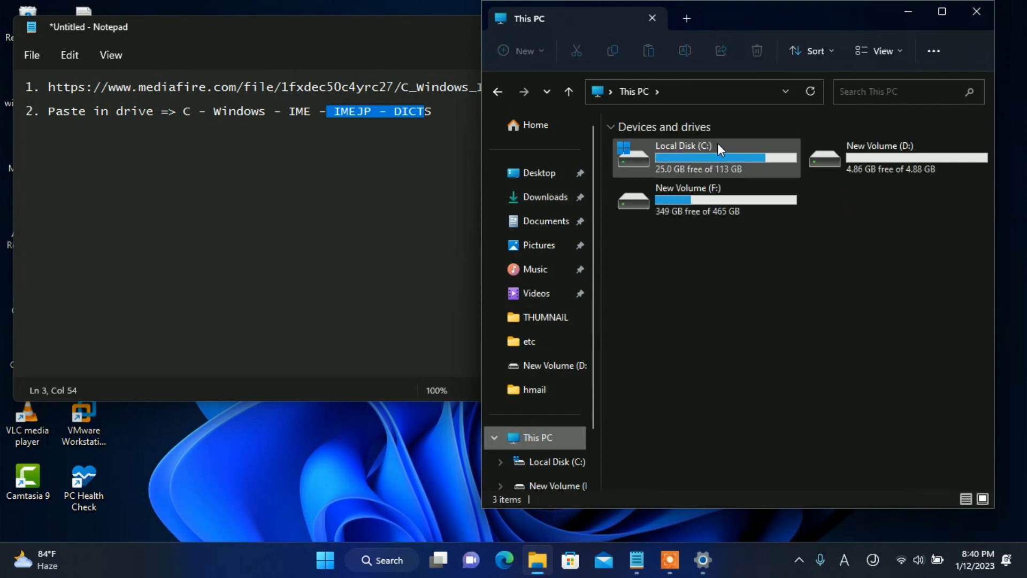
double_click(713, 146)
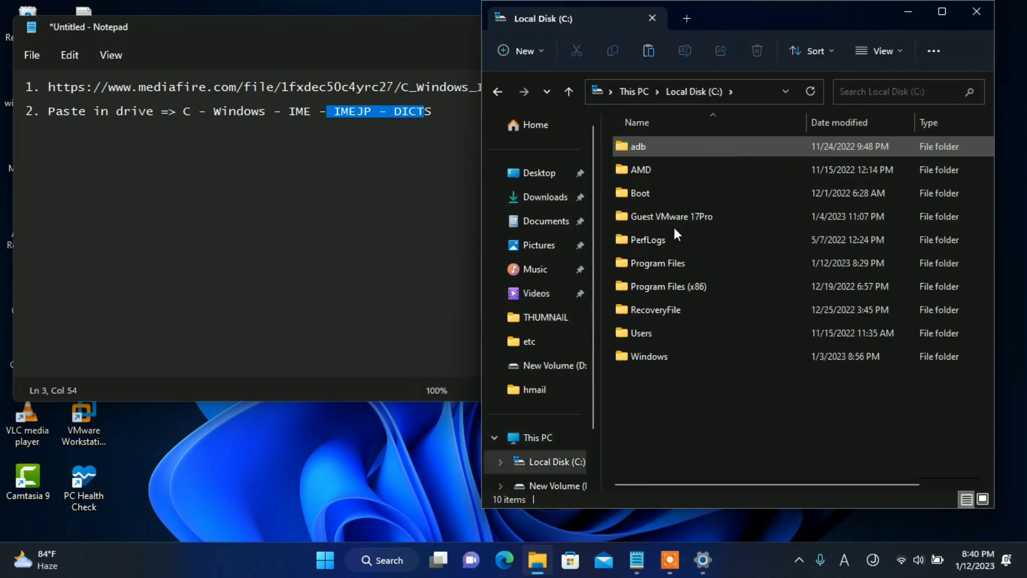
double_click(649, 359)
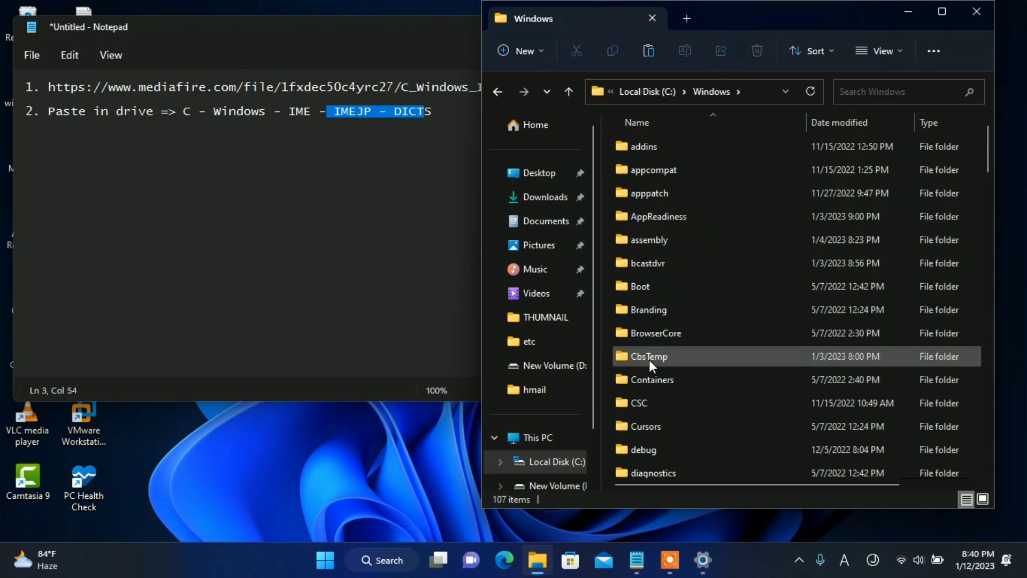
key(i)
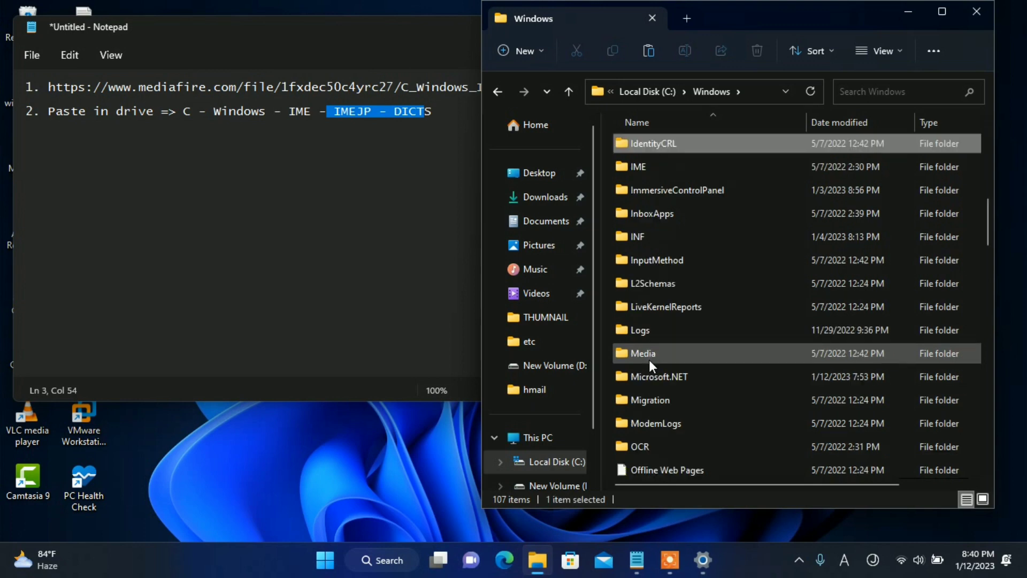
double_click(652, 166)
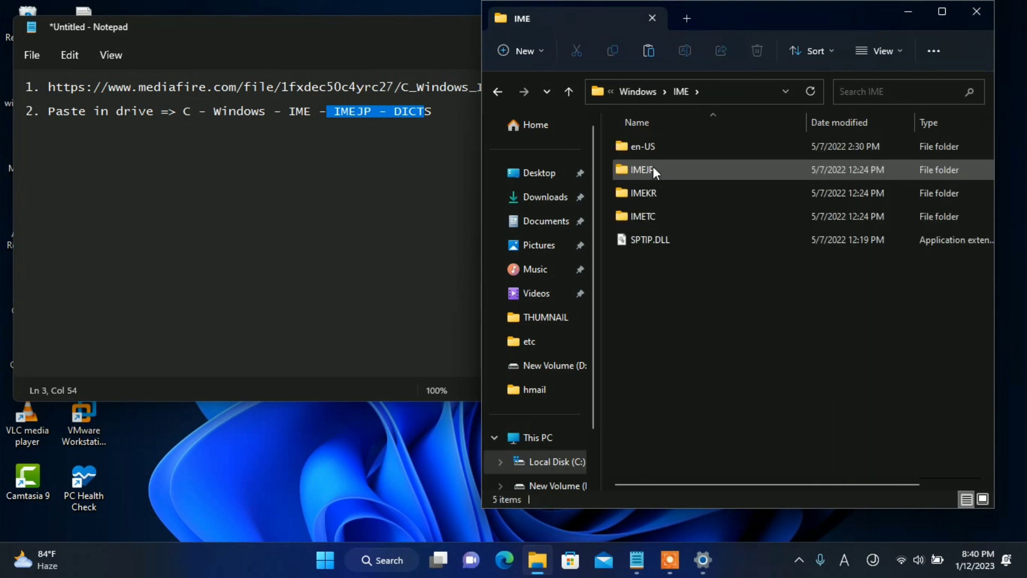
double_click(686, 168)
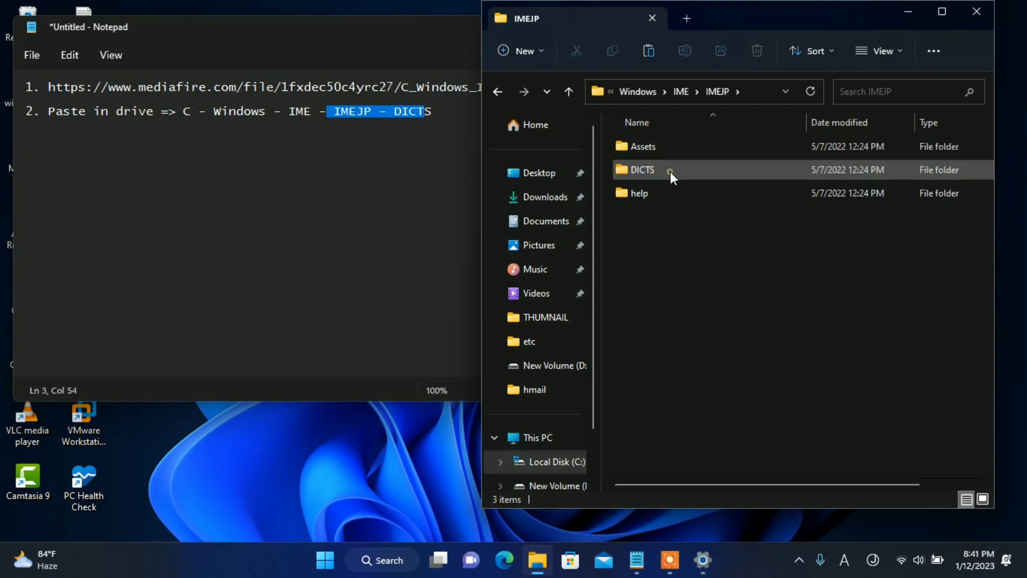
double_click(670, 172)
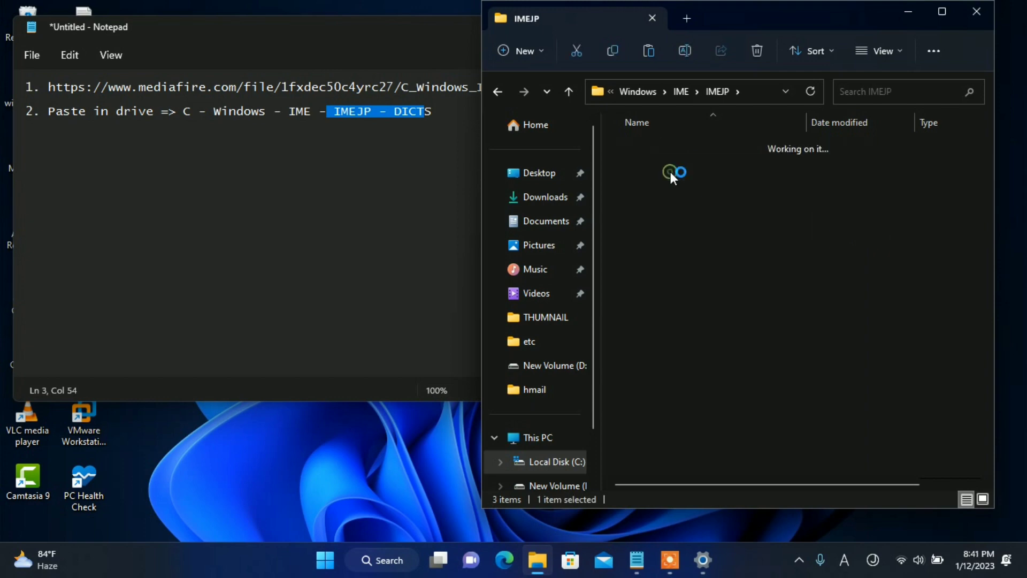
Step: Paste the copied files into DICTS, choosing to replace same-named files and skipping all items that need permission
right_click(661, 232)
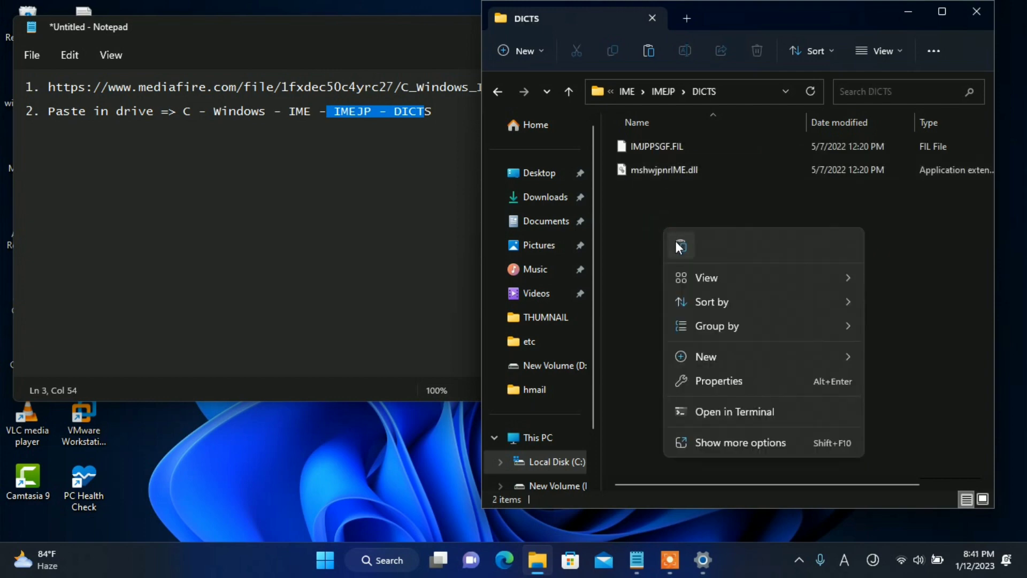
click(679, 246)
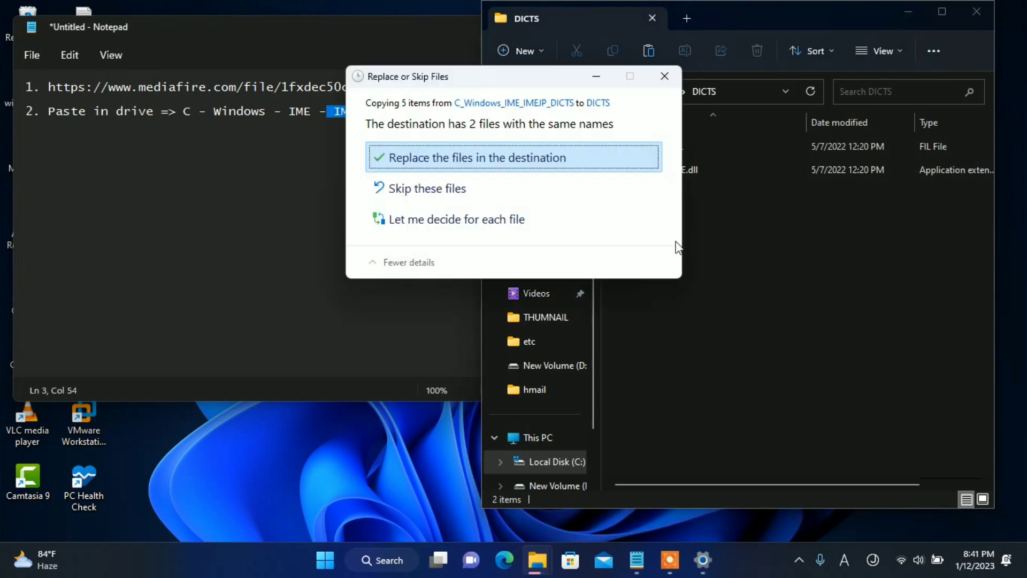
click(604, 162)
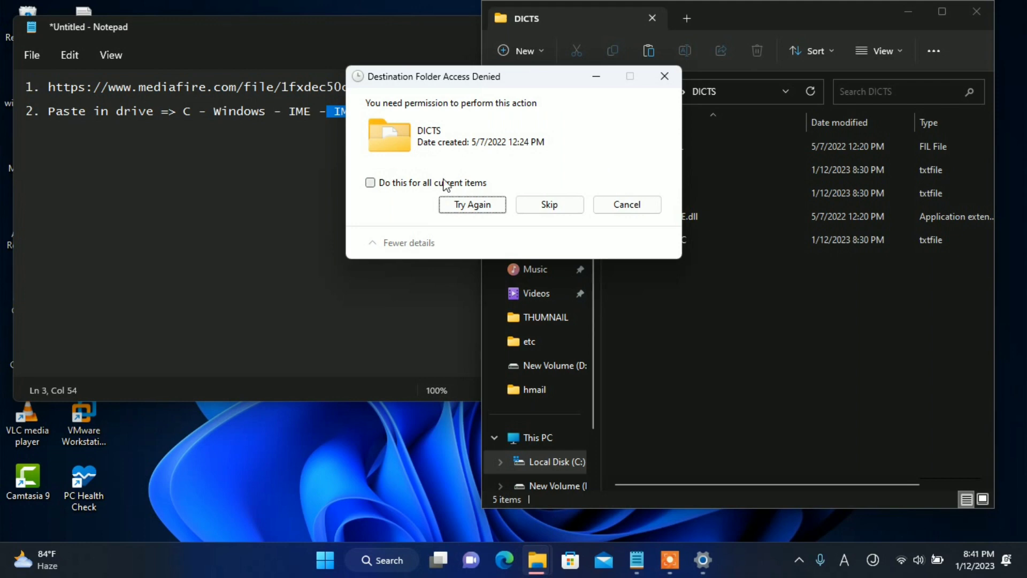
click(442, 183)
click(546, 208)
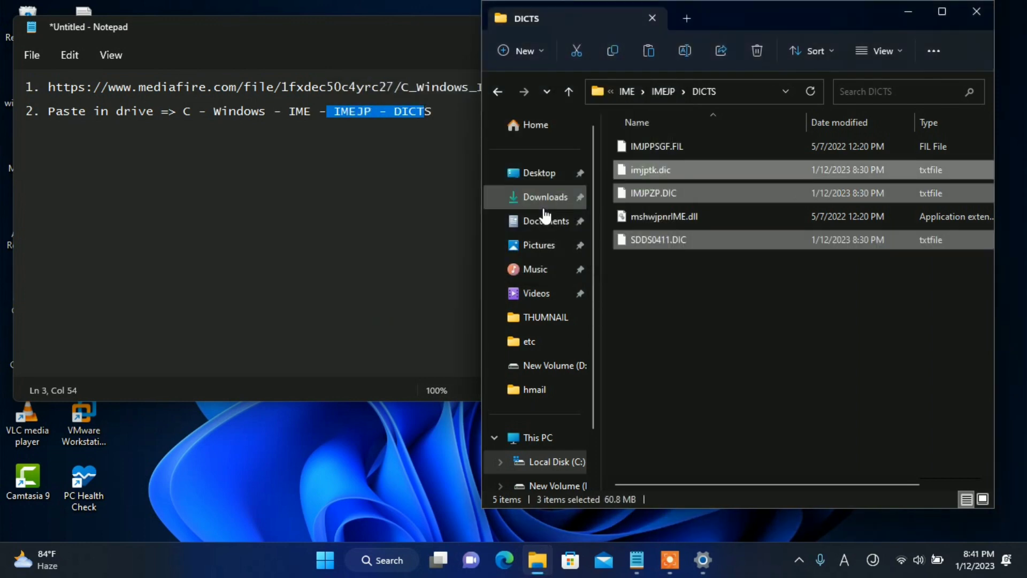
click(756, 316)
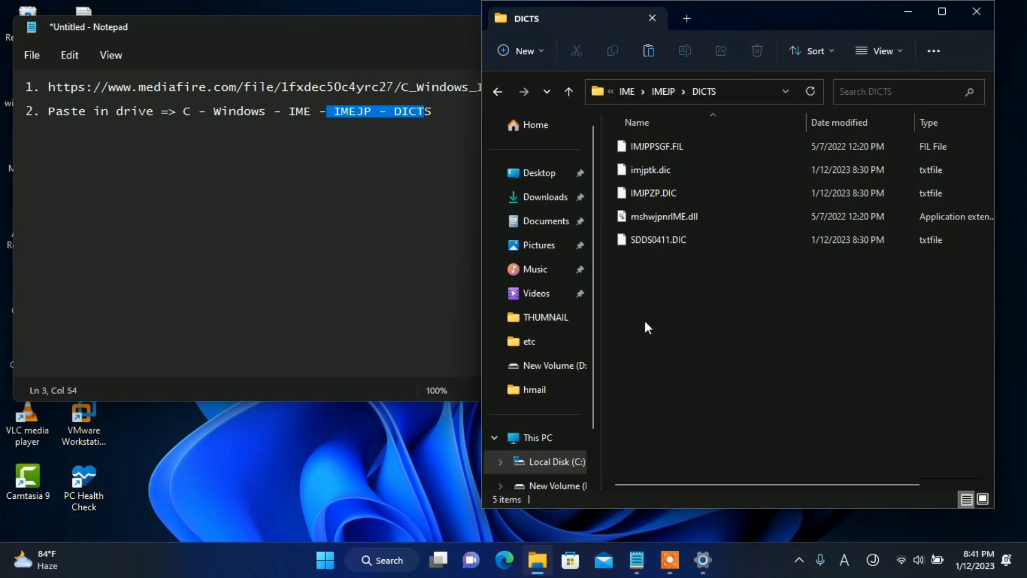
Step: Minimize the Notepad note and the DICTS folder window to clear the desktop
click(386, 203)
click(620, 31)
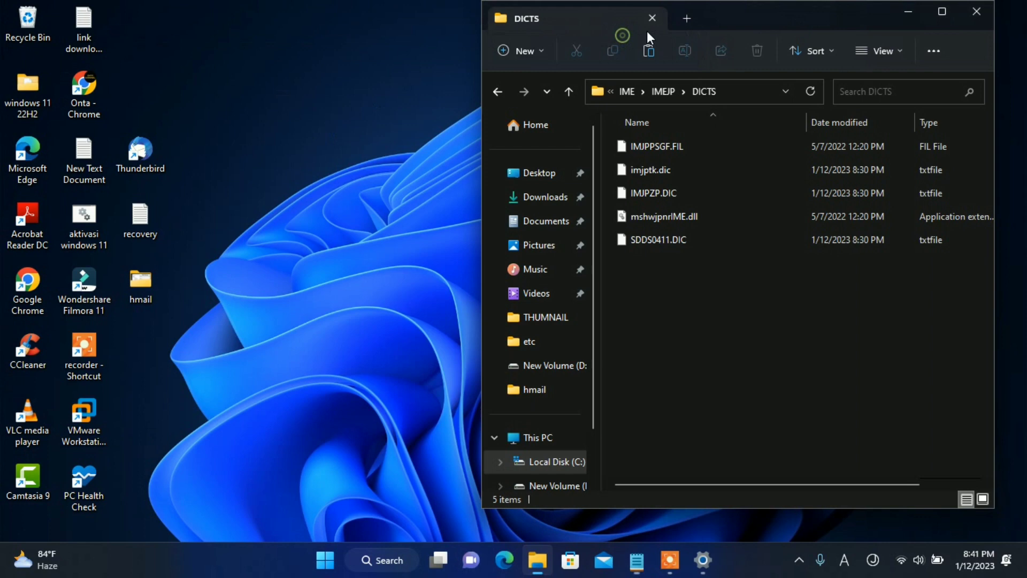
click(907, 14)
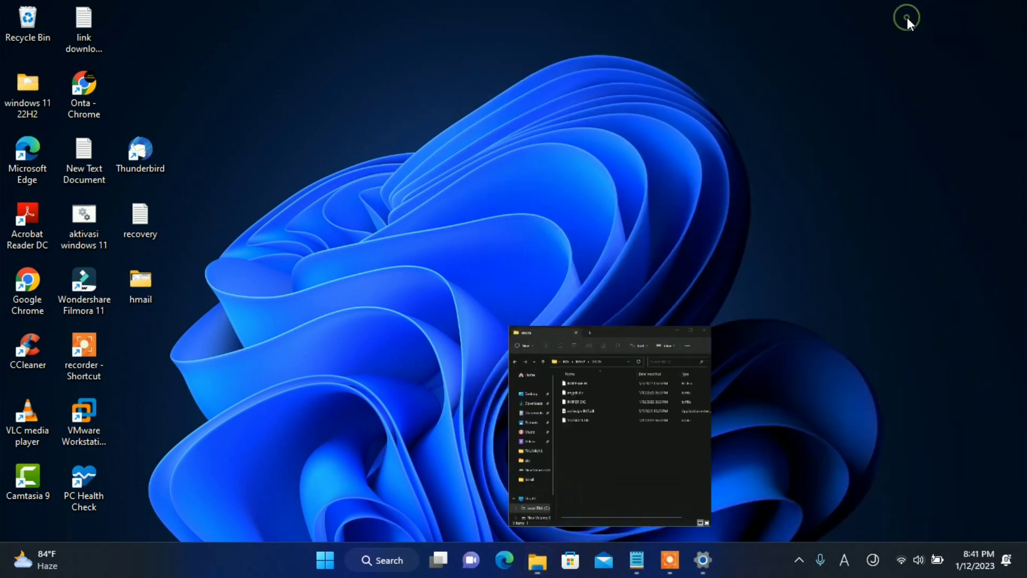
Step: Try switching the Japanese IME's input mode with the taskbar's input indicator
click(843, 561)
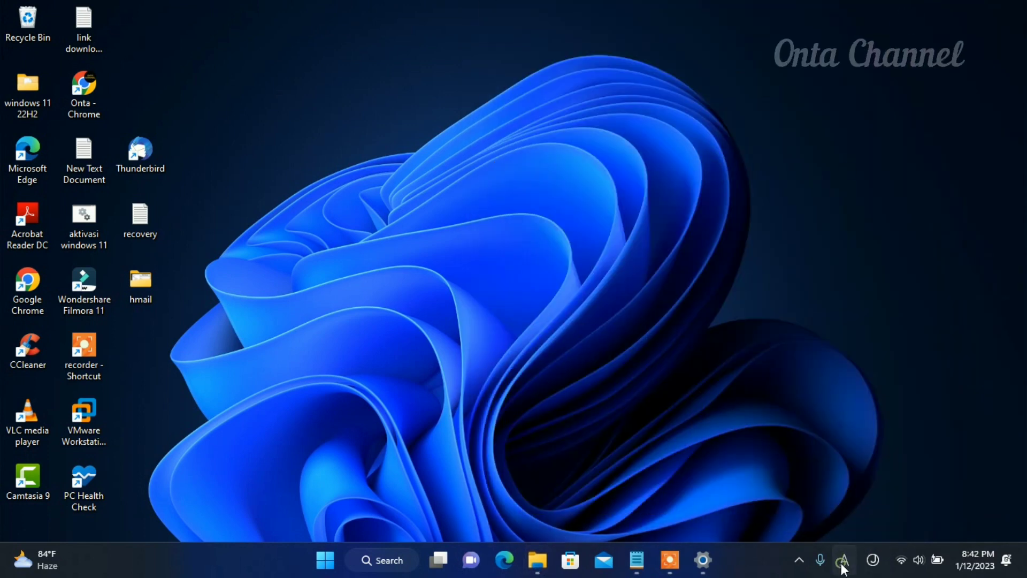
click(844, 562)
click(845, 564)
click(845, 565)
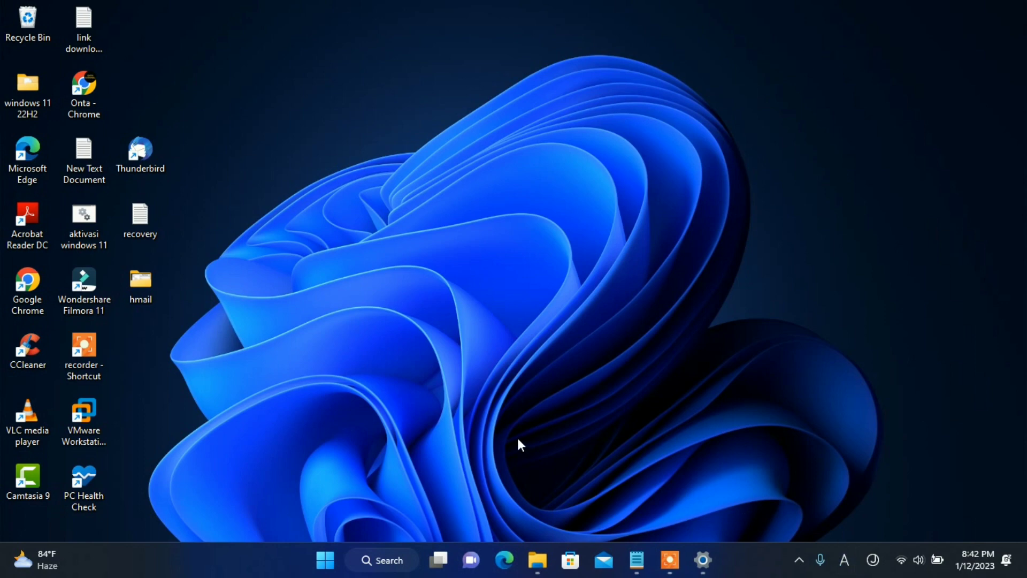
Step: Open a new blank Notepad document, reposition its window on the desktop, and enter "makan" on the first line
click(334, 556)
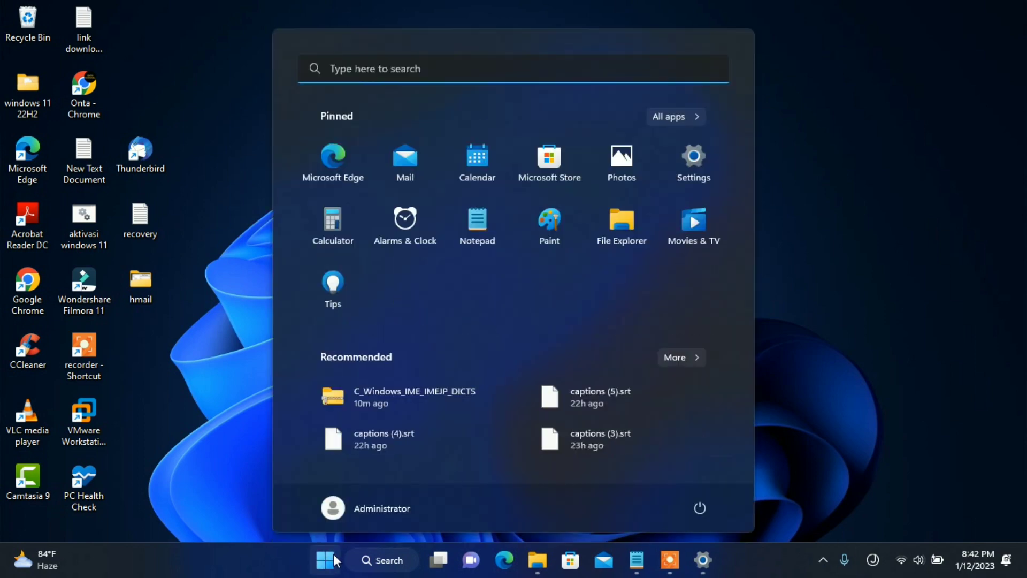
text(note)
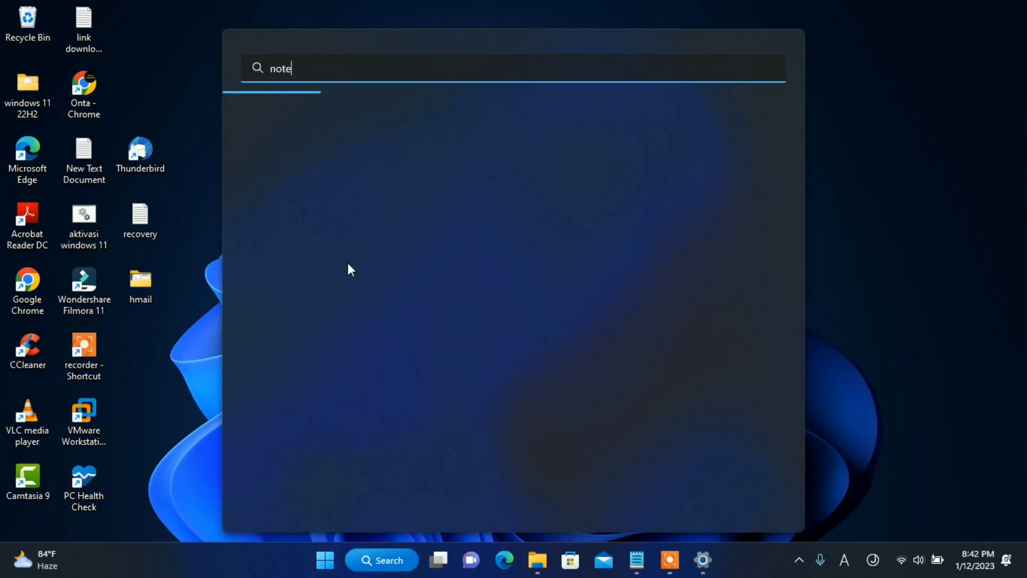
key(BackSpace)
key(BackSpace)
key(BackSpace)
key(BackSpace)
click(475, 236)
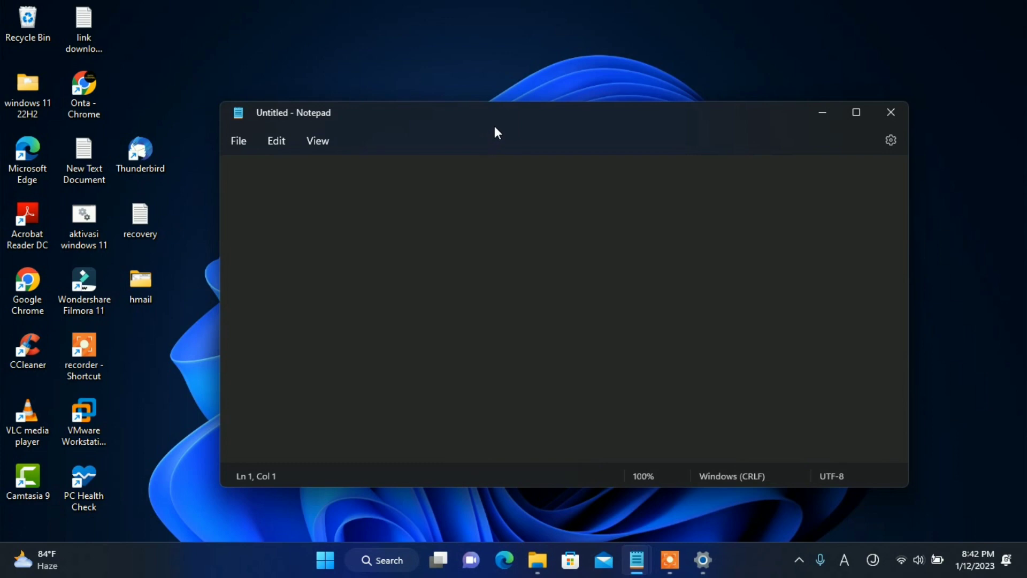
click(495, 126)
drag(458, 122, 423, 110)
text(makan)
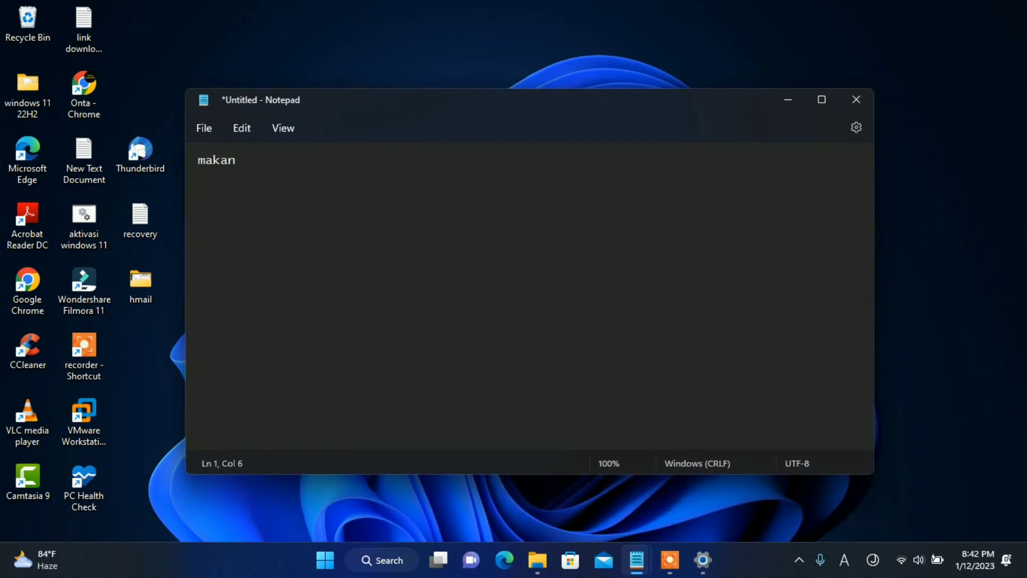
key(Return)
Step: Switch the Japanese IME to Hiragana input and try entering "makan" below the first line, then erase it
click(844, 567)
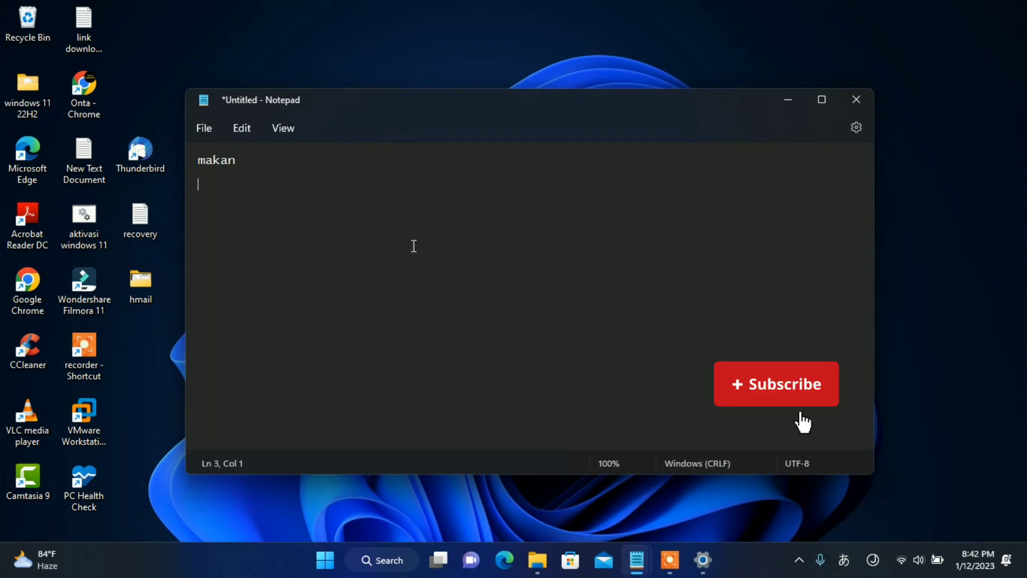
text(maka)
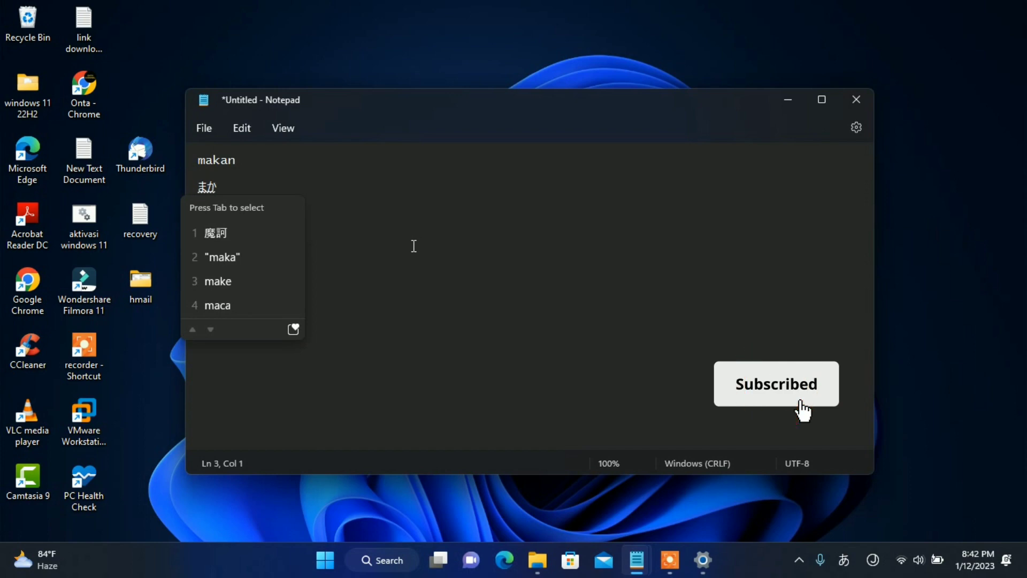
text(n)
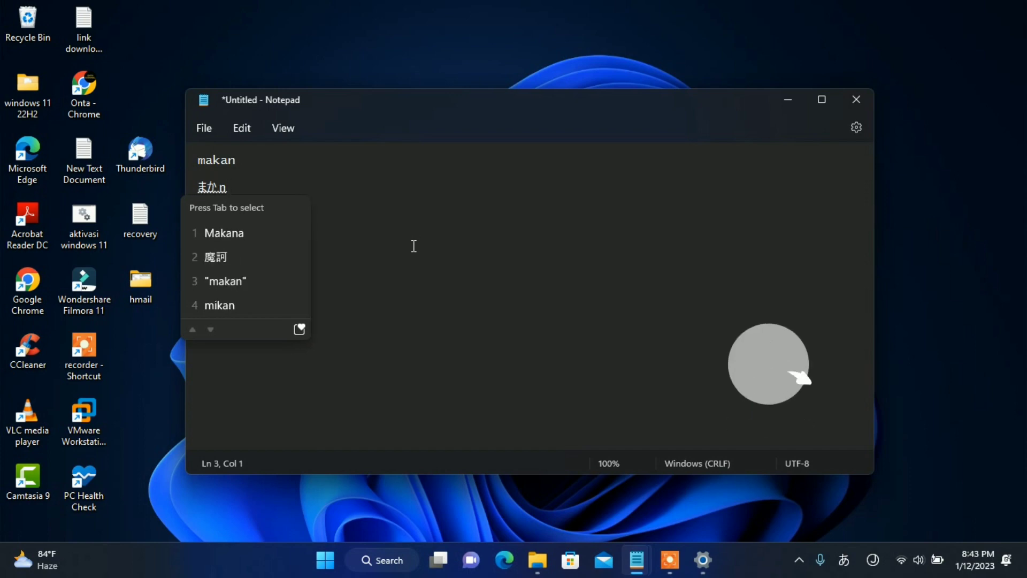
key(BackSpace)
key(BackSpace)
key(BackSpace)
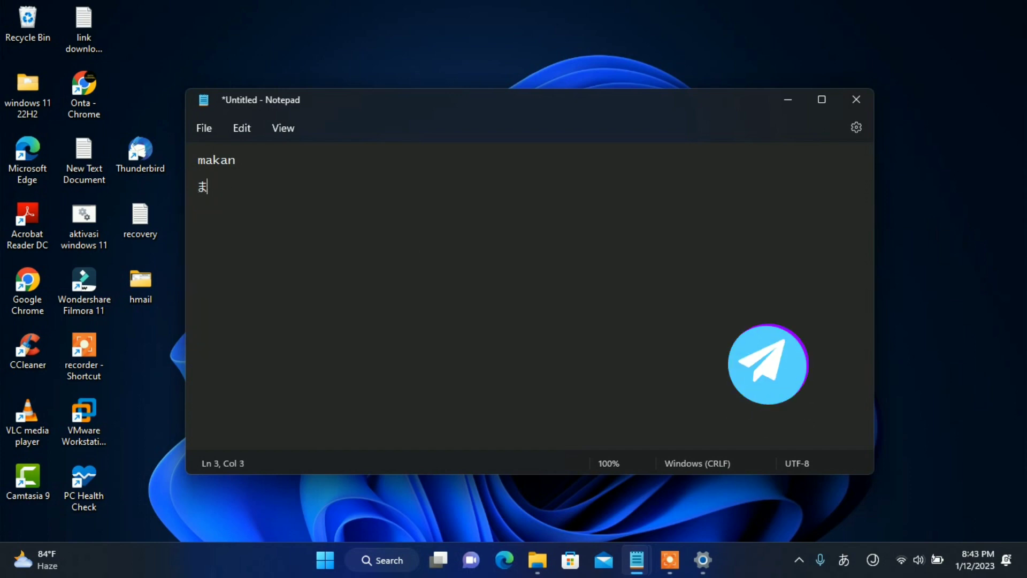
Step: Re-enter "makan" in Hiragana mode directly below the first line and commit the kana text
text(maka)
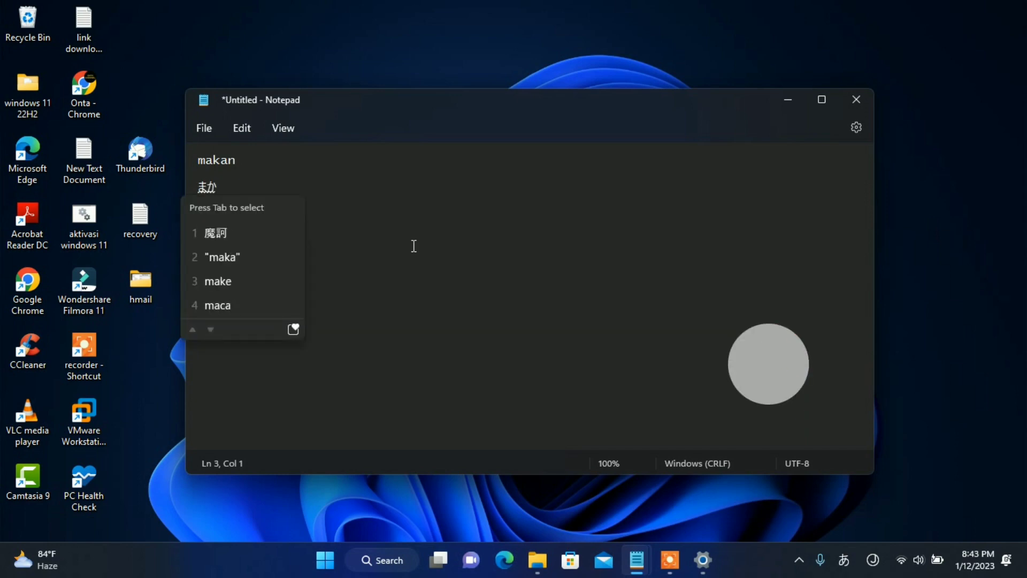
key(BackSpace)
key(BackSpace)
key(BackSpace)
text(makan)
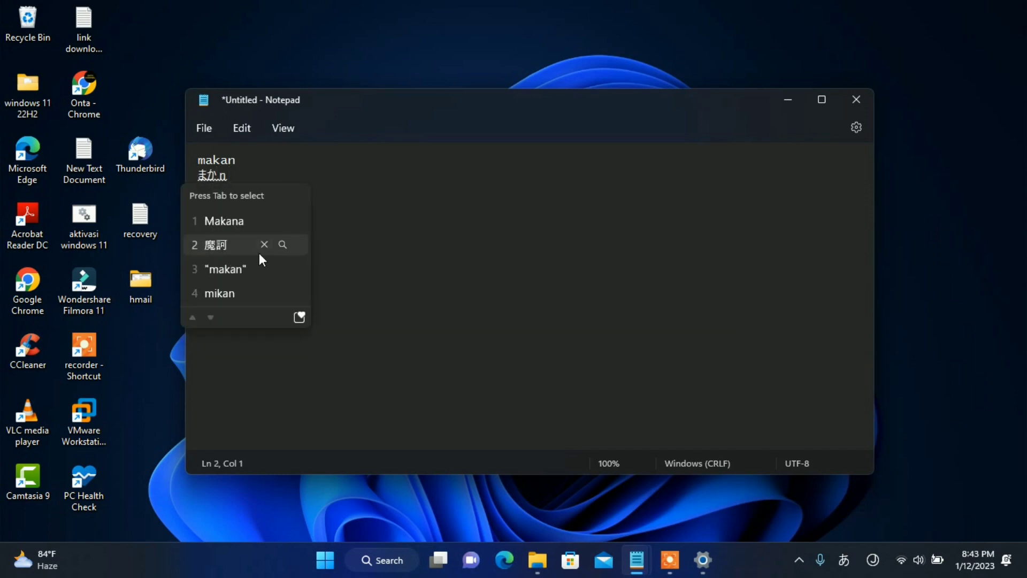
key(Return)
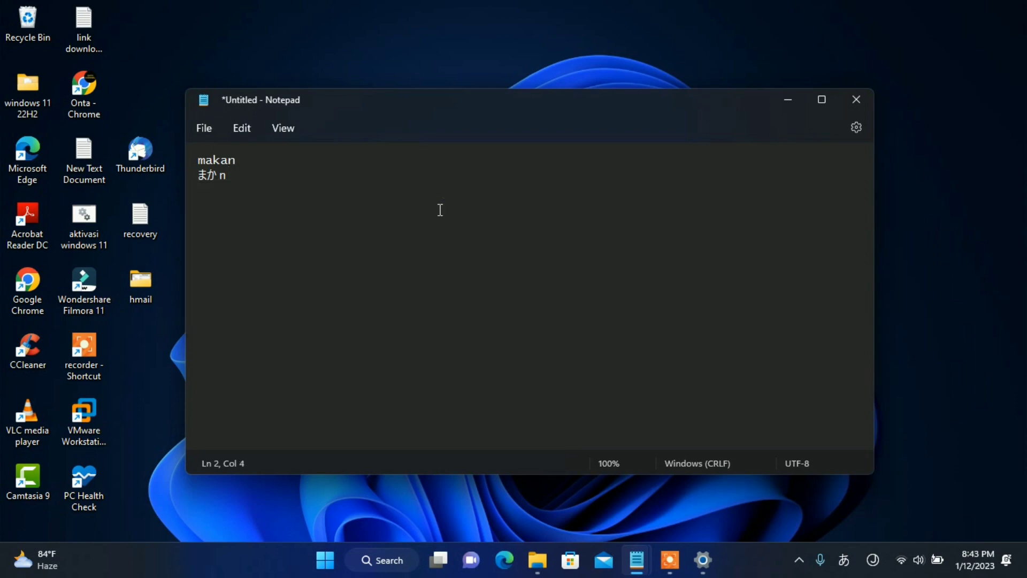
Step: Erase the committed kana, try "test" in Hiragana mode, and replace it with "belajar", committing the kana text
key(BackSpace)
key(BackSpace)
key(BackSpace)
text(test)
key(BackSpace)
key(BackSpace)
key(BackSpace)
key(BackSpace)
text(belajar)
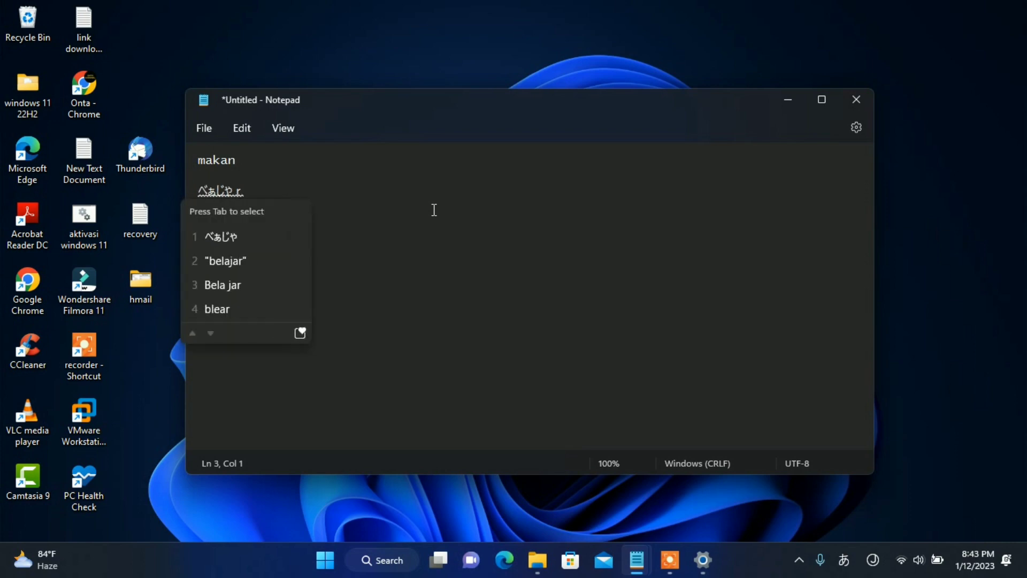
key(Return)
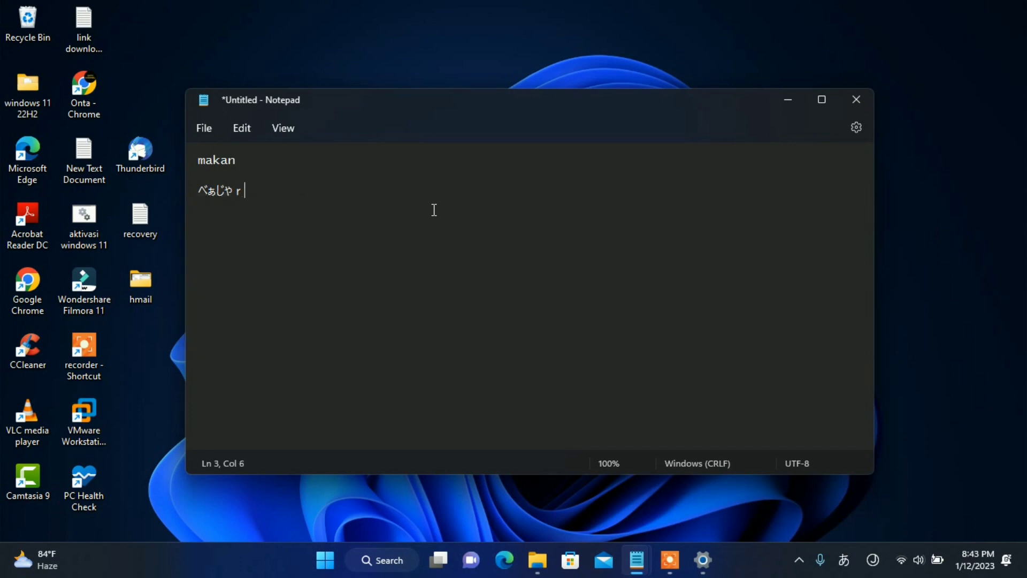
Step: View the Japanese IME's input-mode options and minimize the Notepad window
right_click(840, 572)
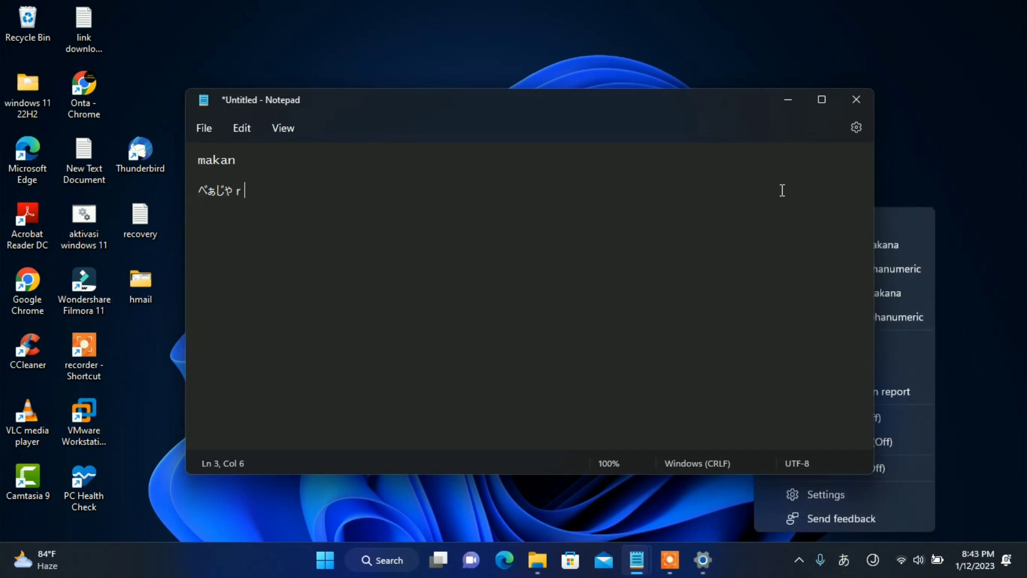
click(787, 100)
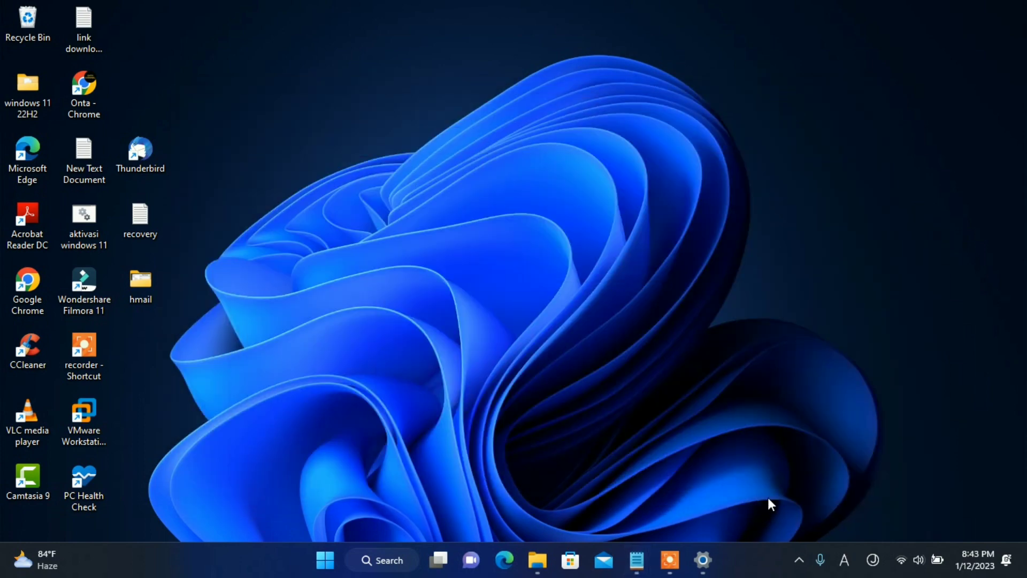
right_click(853, 571)
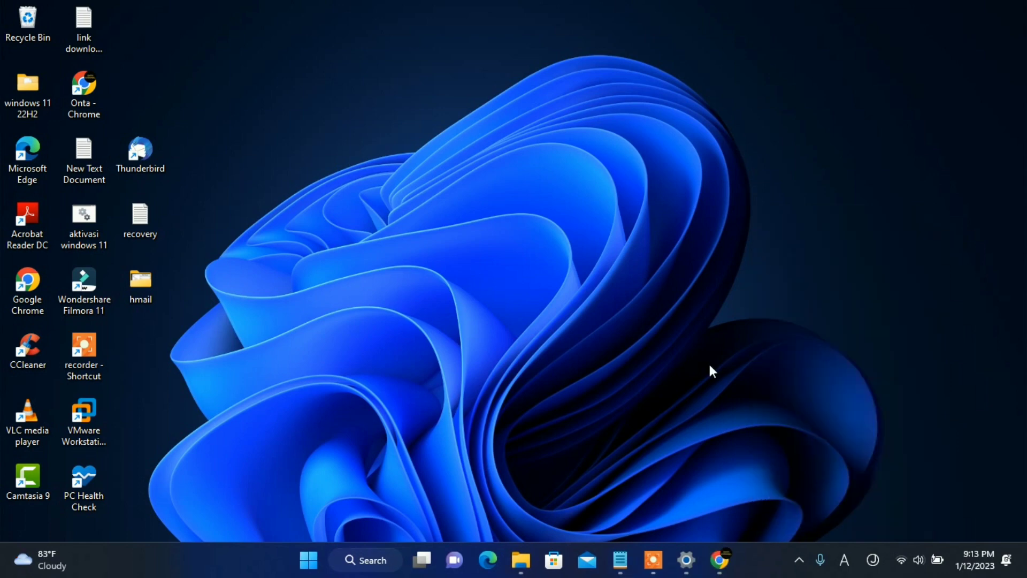
Step: Switch to Settings and check the options available for Japanese in the preferred languages list
click(686, 559)
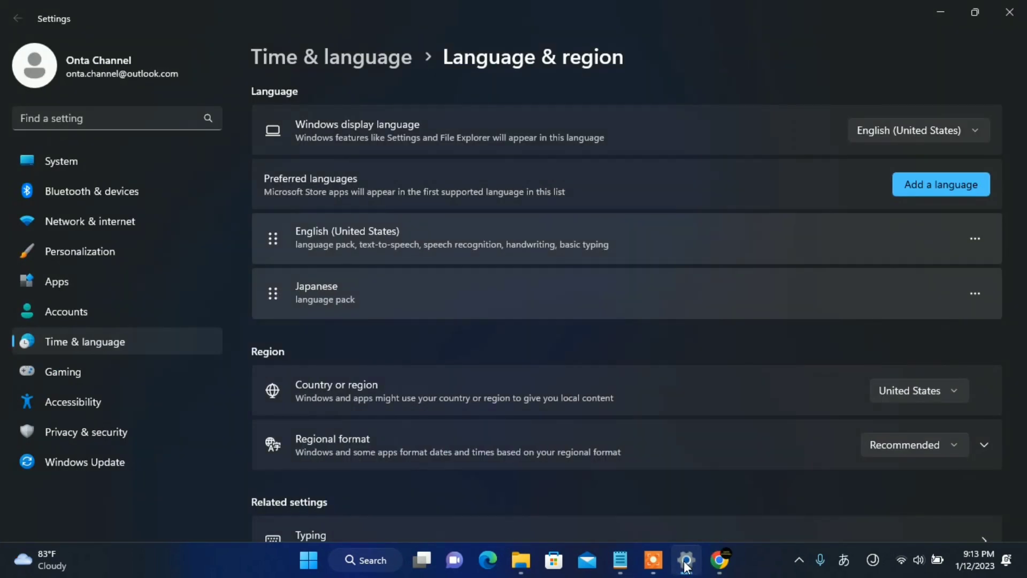
click(980, 297)
click(807, 301)
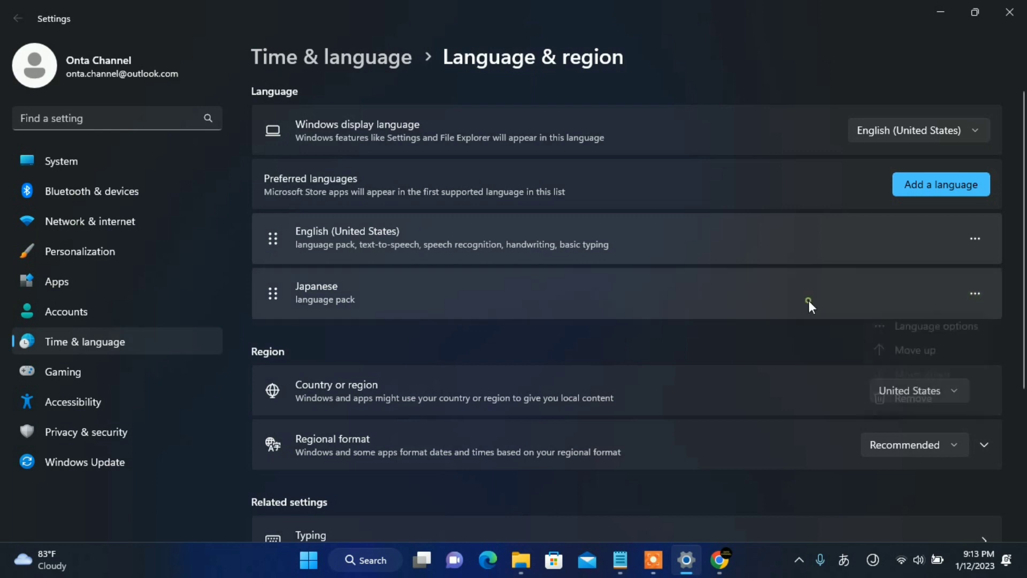